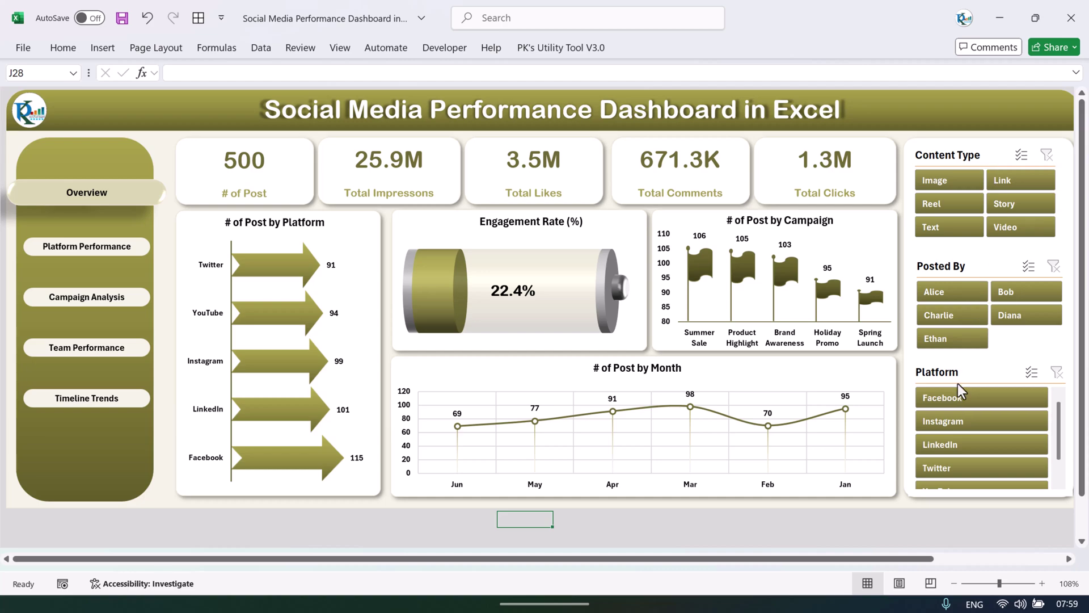
Filter the dashboard by four different posters in the Posted By slicer, then clear it.
{"action": "left_click", "coordinate": [956, 289]}
{"action": "left_click", "coordinate": [1023, 288]}
{"action": "left_click", "coordinate": [961, 316]}
{"action": "left_click", "coordinate": [956, 342]}
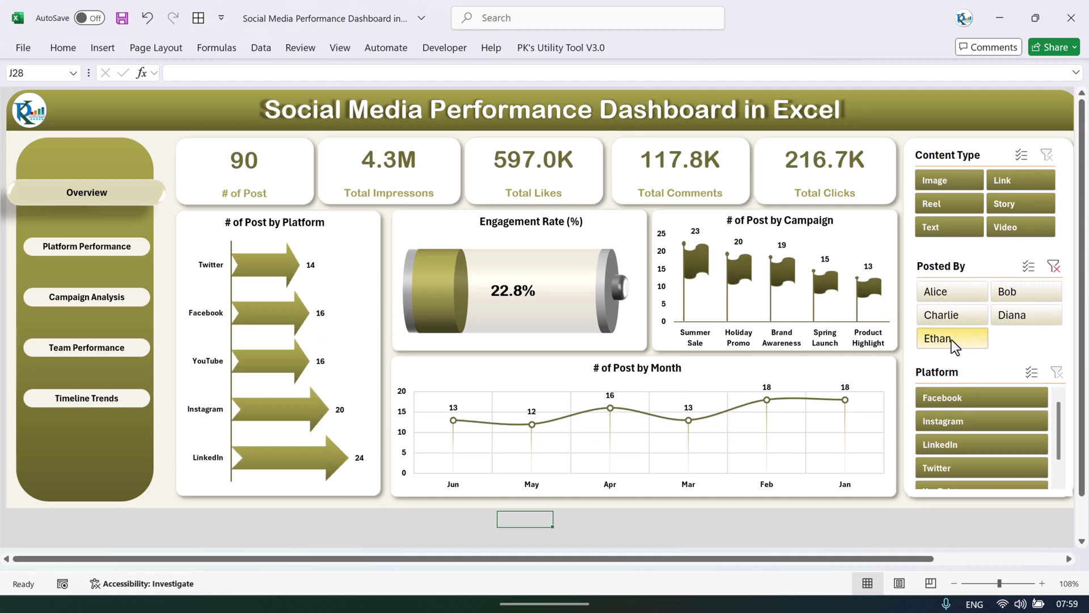
{"action": "left_click", "coordinate": [1053, 266]}
Filter the dashboard to Story, Video, then Text content, then clear the Content Type filter.
{"action": "left_click", "coordinate": [1004, 203]}
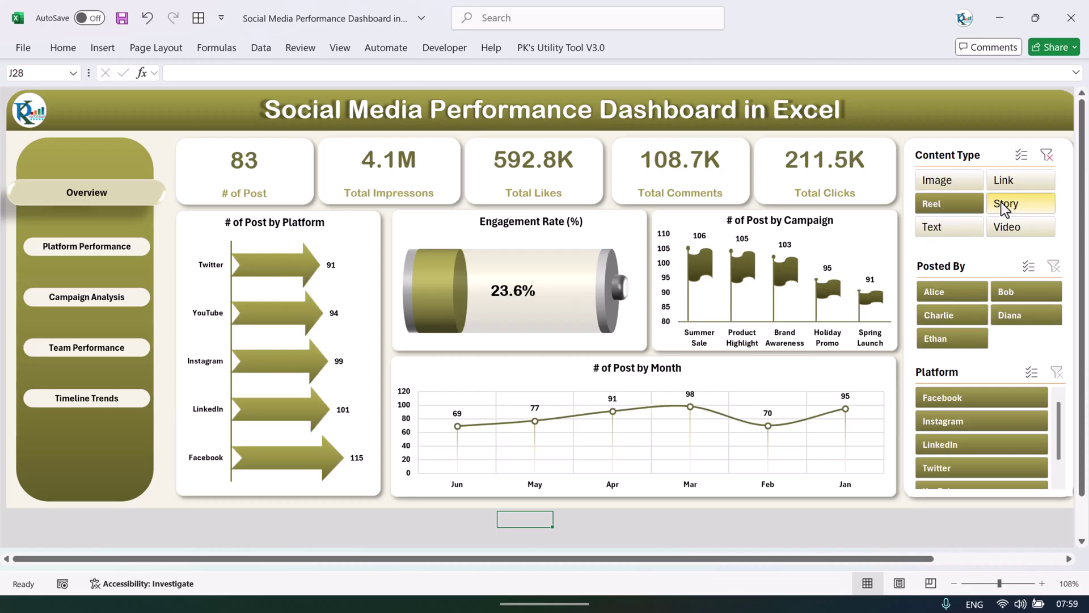
{"action": "left_click", "coordinate": [1007, 227]}
{"action": "left_click", "coordinate": [935, 226]}
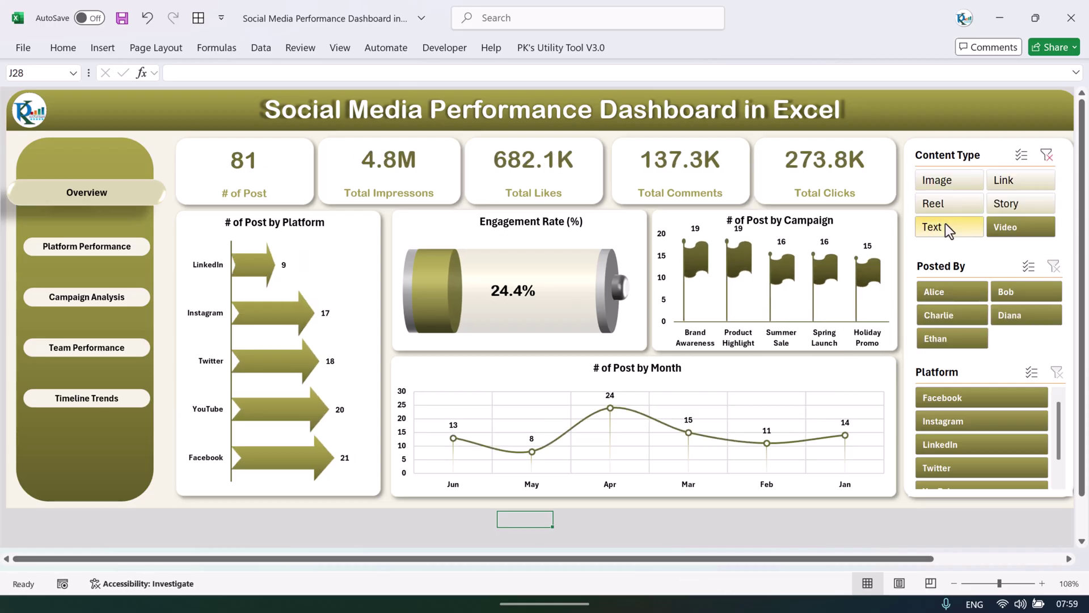
{"action": "left_click", "coordinate": [1048, 156]}
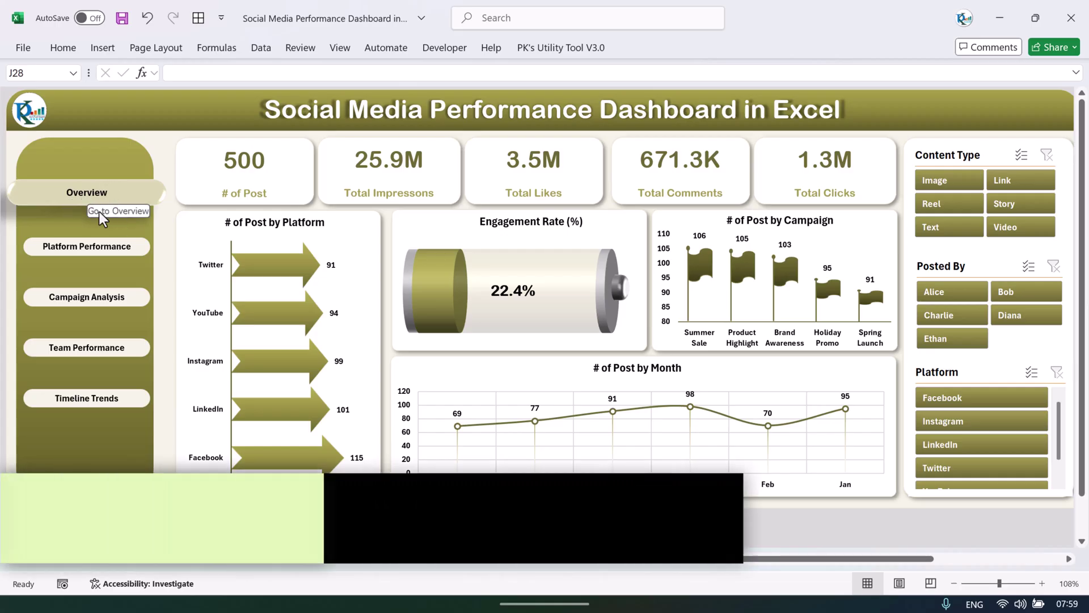
On Platform Performance, try Image, Link, Reel and Story filters, clear them, then go to Campaign Analysis.
{"action": "left_click", "coordinate": [68, 255]}
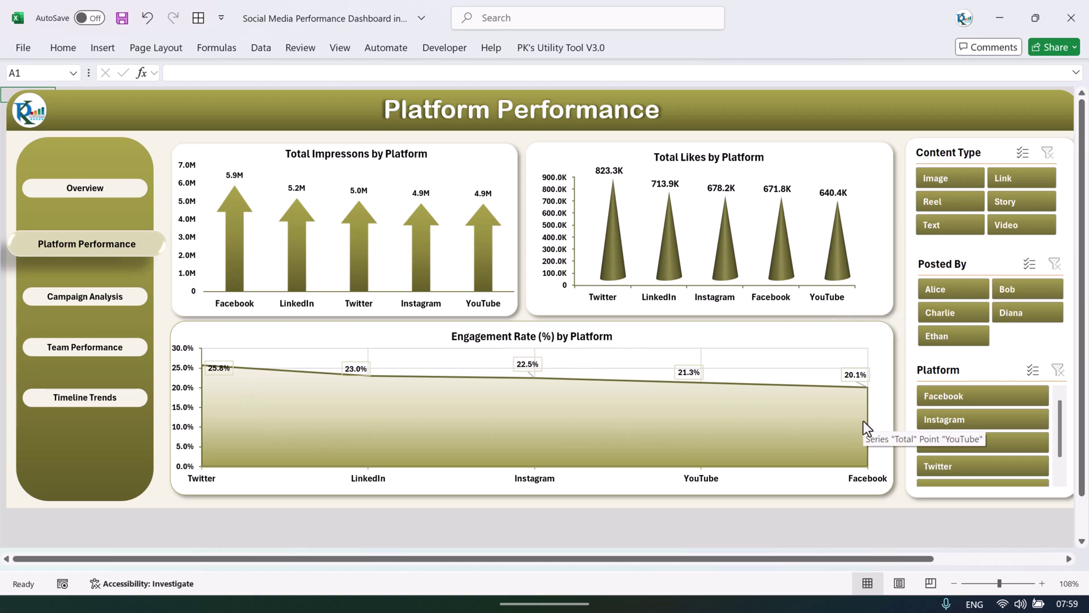
{"action": "left_click", "coordinate": [936, 177]}
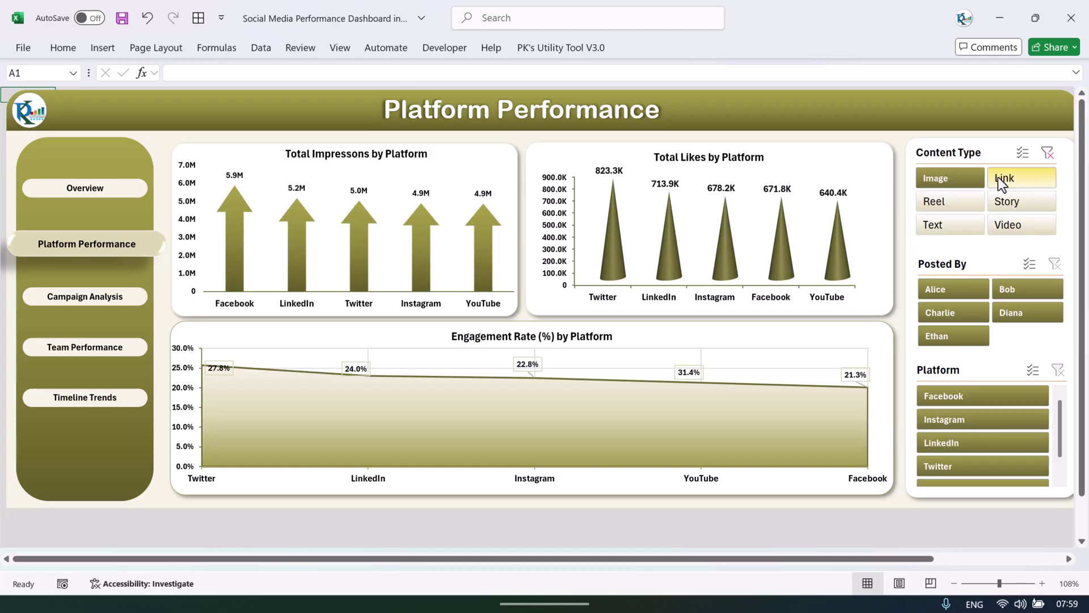
{"action": "left_click", "coordinate": [1008, 177]}
{"action": "left_click", "coordinate": [978, 200]}
{"action": "left_click", "coordinate": [1021, 202]}
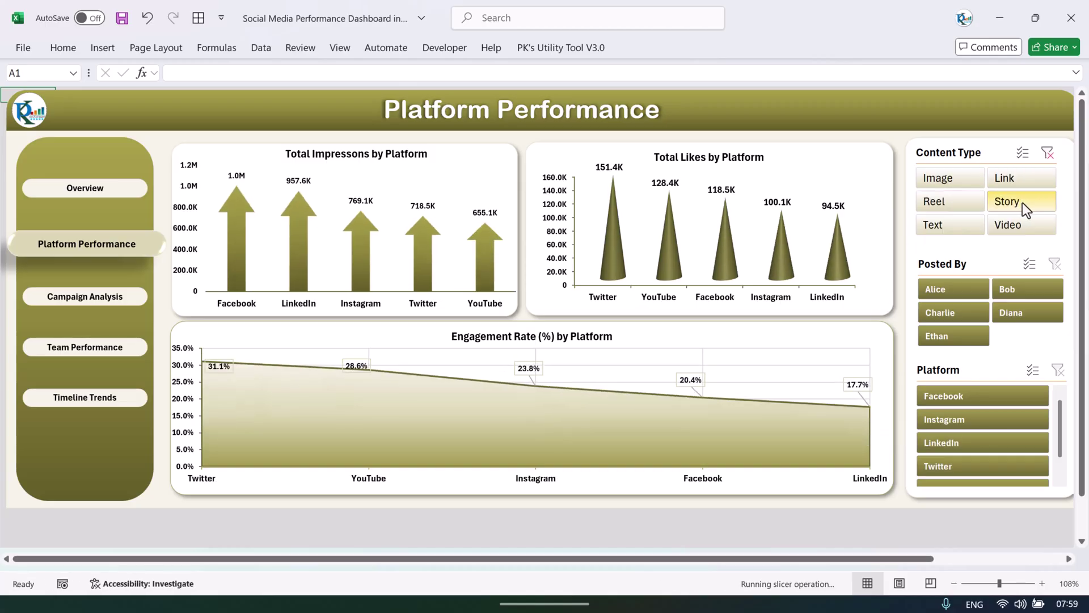
{"action": "left_click", "coordinate": [1048, 153]}
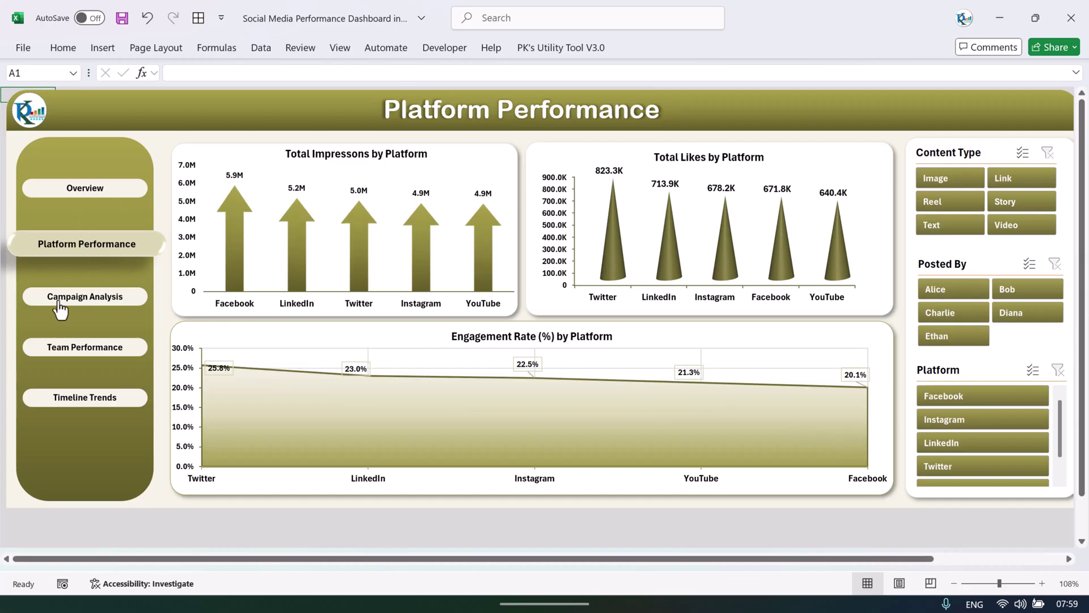
{"action": "left_click", "coordinate": [113, 310]}
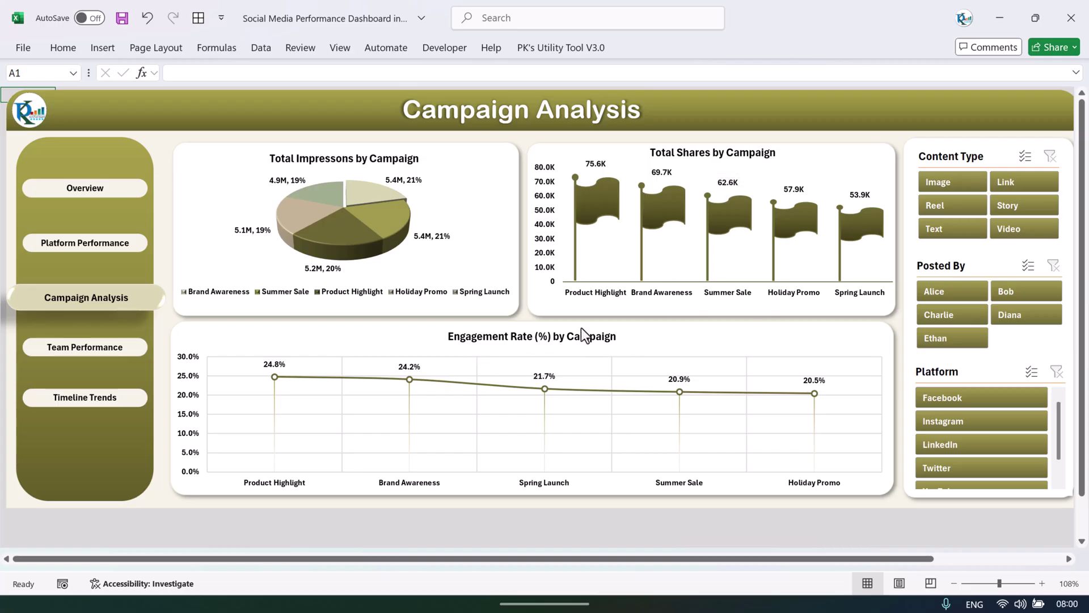
Filter the Campaign Analysis charts by three posters in Posted By, then clear the filter.
{"action": "left_click", "coordinate": [934, 284]}
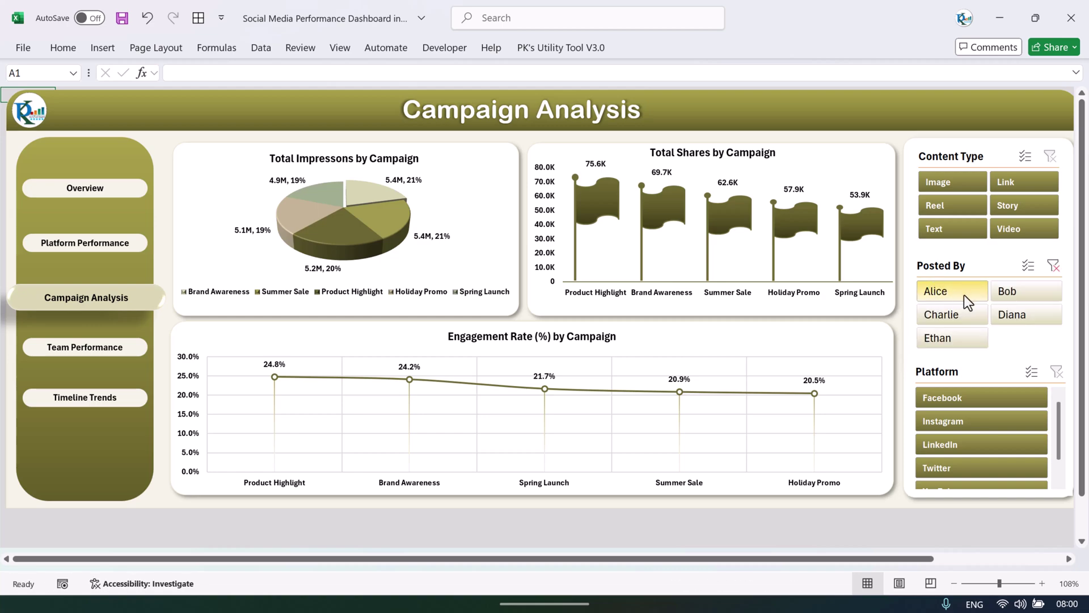
{"action": "left_click", "coordinate": [1010, 288]}
{"action": "left_click", "coordinate": [962, 312]}
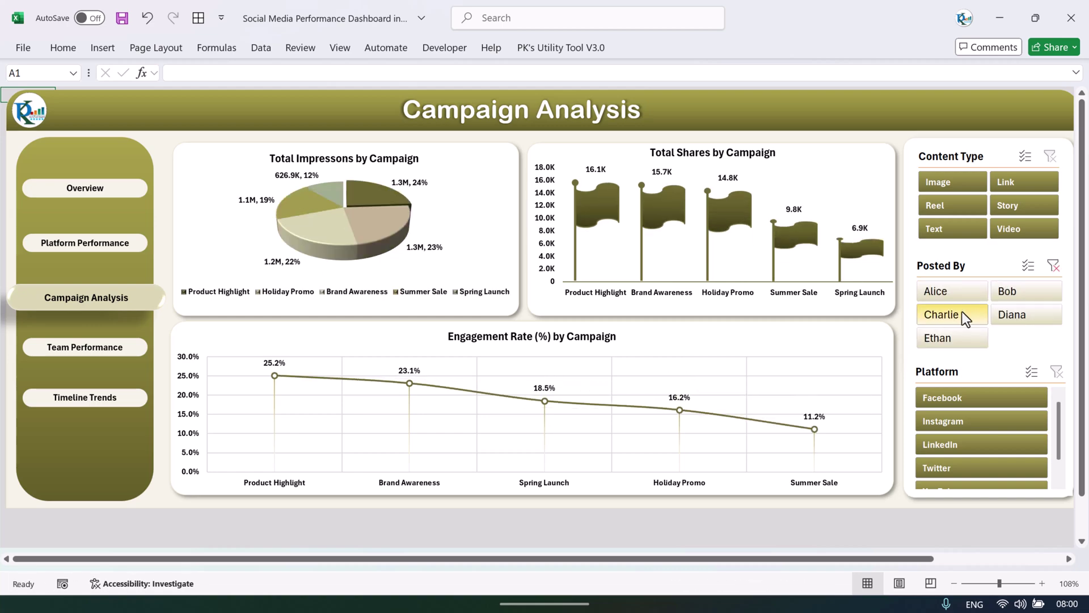
{"action": "left_click", "coordinate": [1052, 264]}
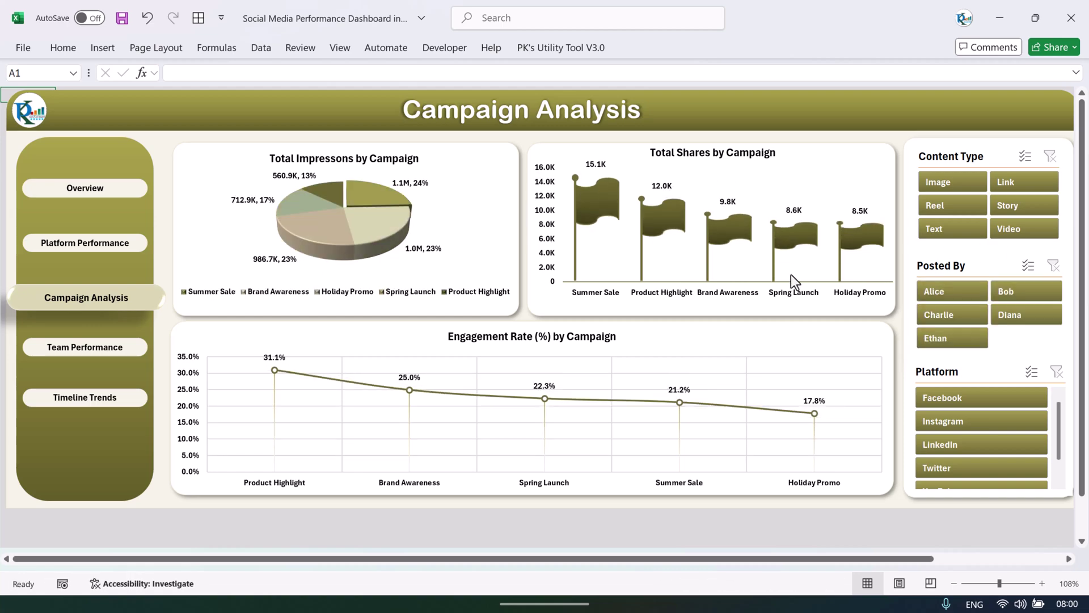
On Team Performance, filter by Image, Reel and Link content, clear it, then open Timeline Trends.
{"action": "left_click", "coordinate": [90, 356]}
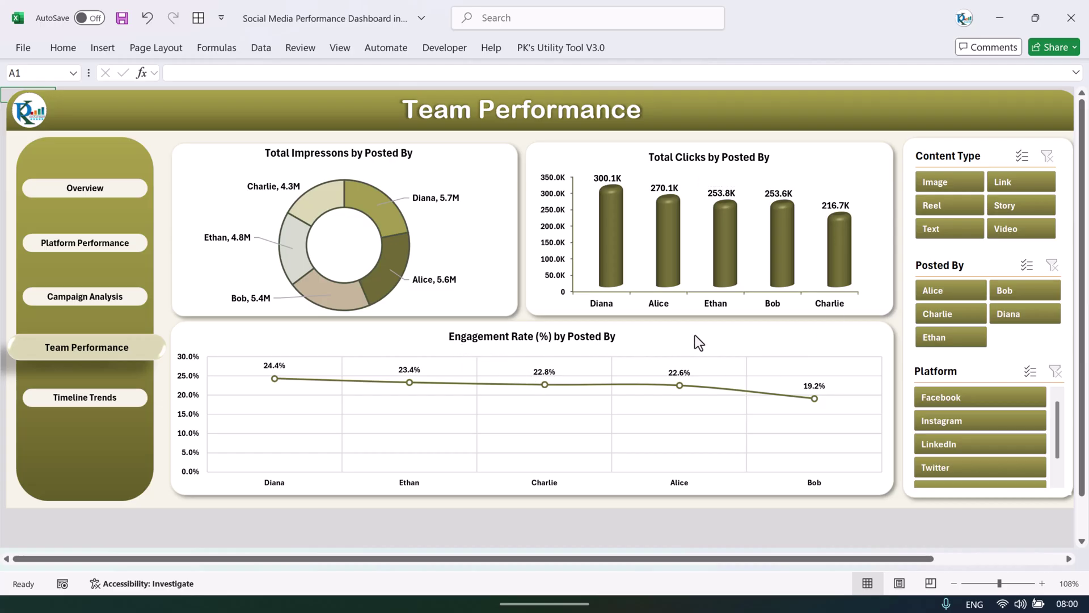
{"action": "left_click", "coordinate": [962, 189]}
{"action": "left_click", "coordinate": [968, 210]}
{"action": "left_click", "coordinate": [1051, 179], "text": "ctrl"}
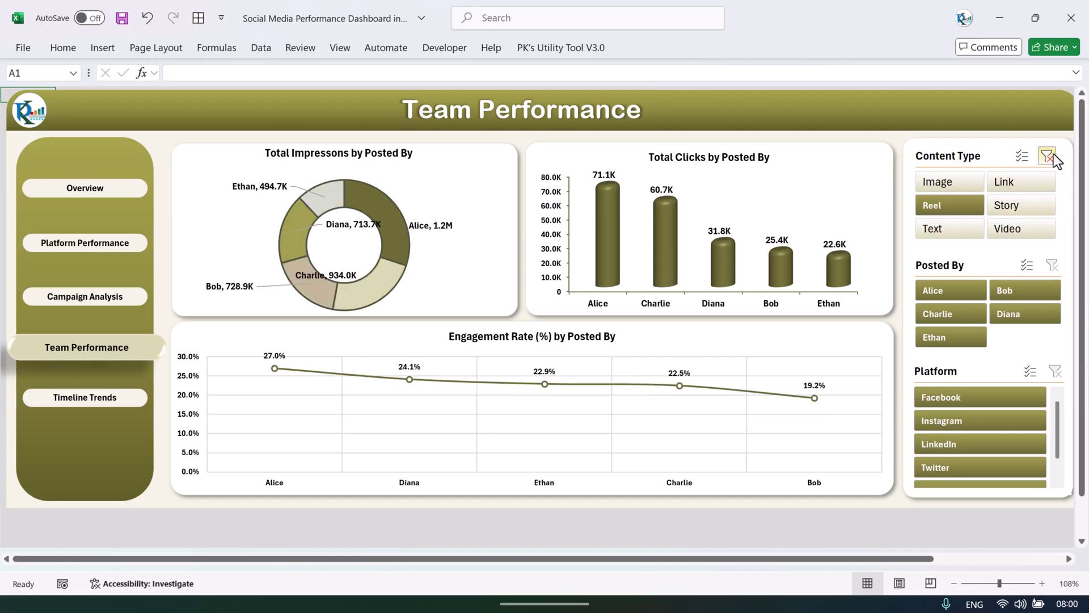
{"action": "left_click", "coordinate": [1046, 155]}
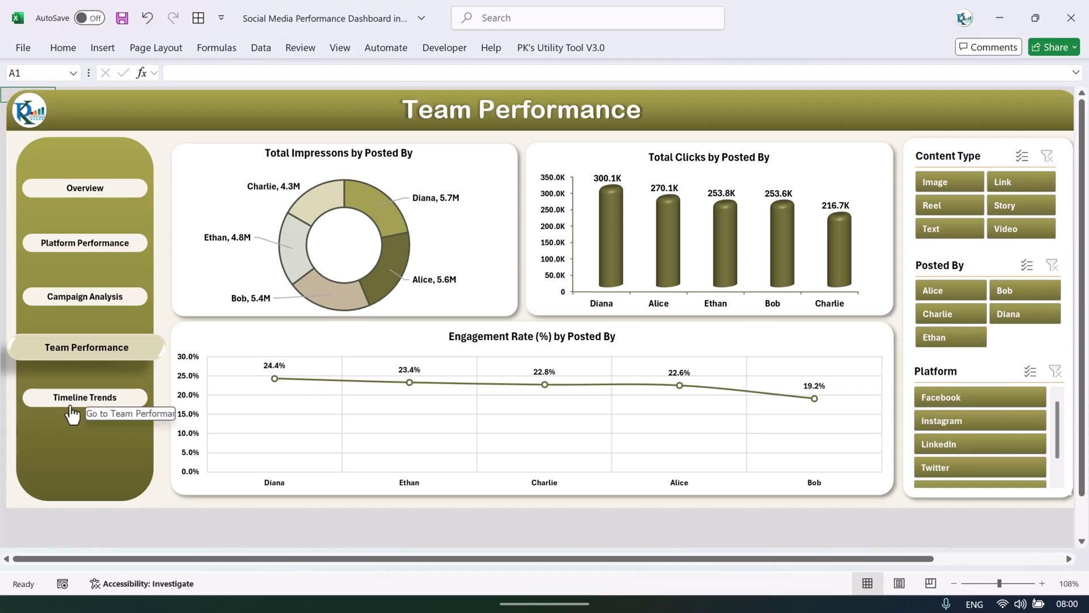
{"action": "left_click", "coordinate": [87, 404]}
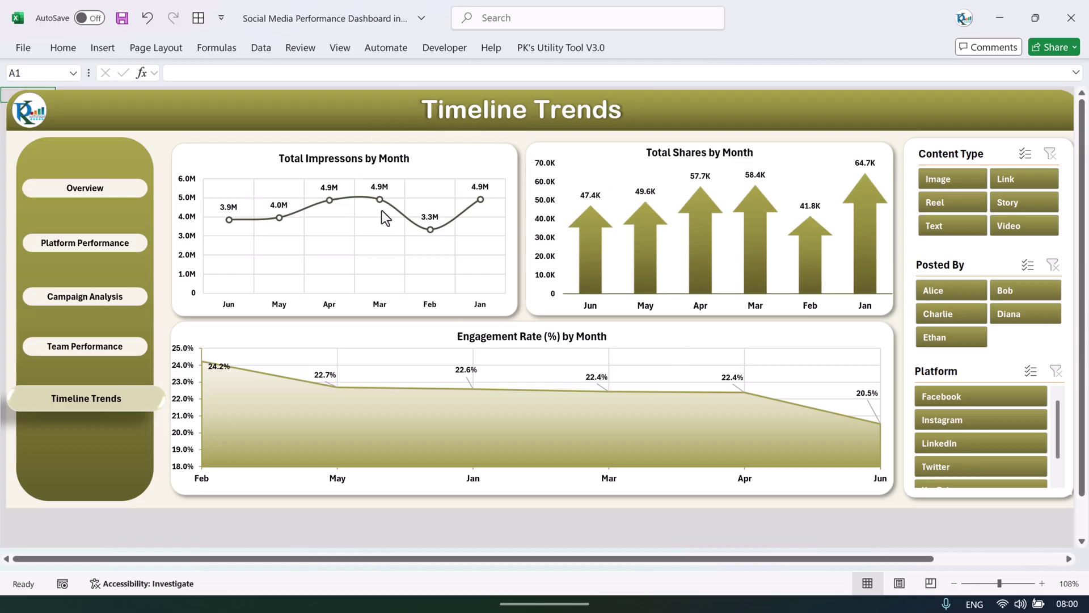
Return from Timeline Trends to the Overview dashboard.
{"action": "left_click", "coordinate": [143, 193]}
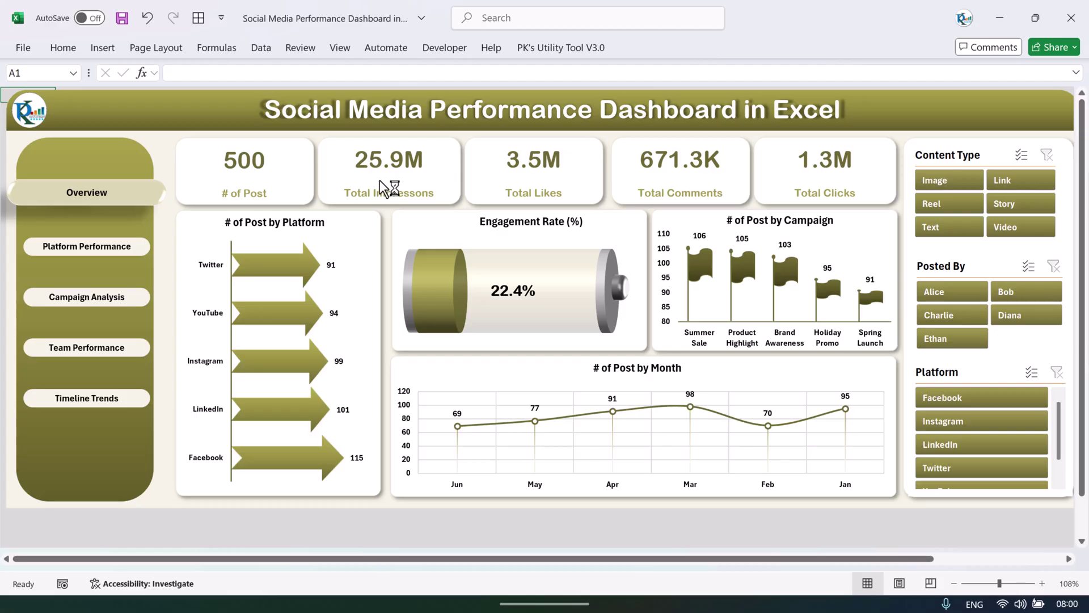
Turn on Show sheet tabs in Excel Options > Advanced and confirm with OK.
{"action": "left_click", "coordinate": [29, 50]}
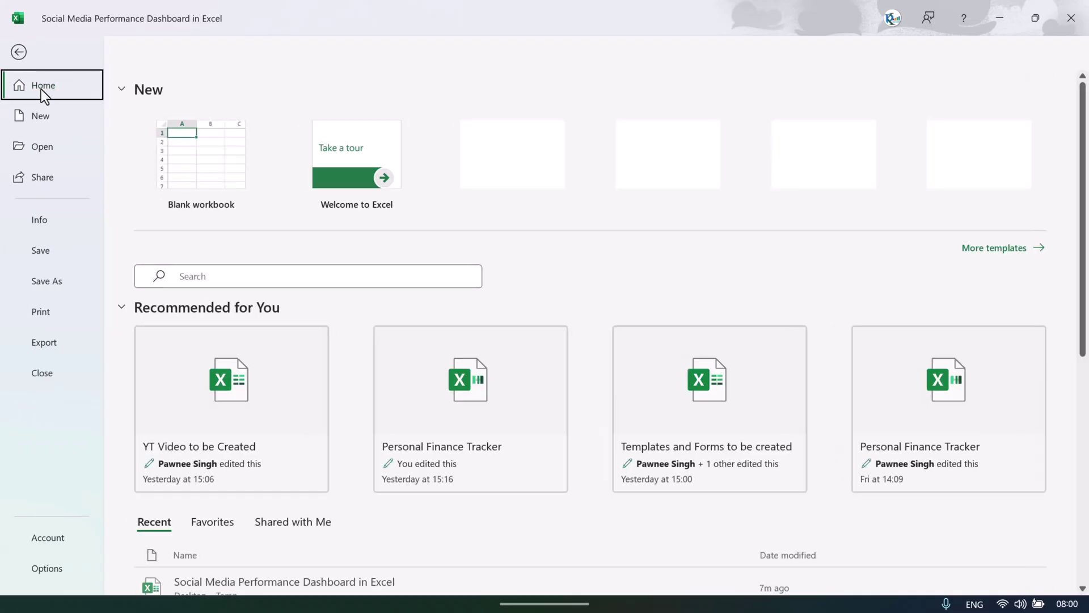
{"action": "left_click", "coordinate": [63, 568]}
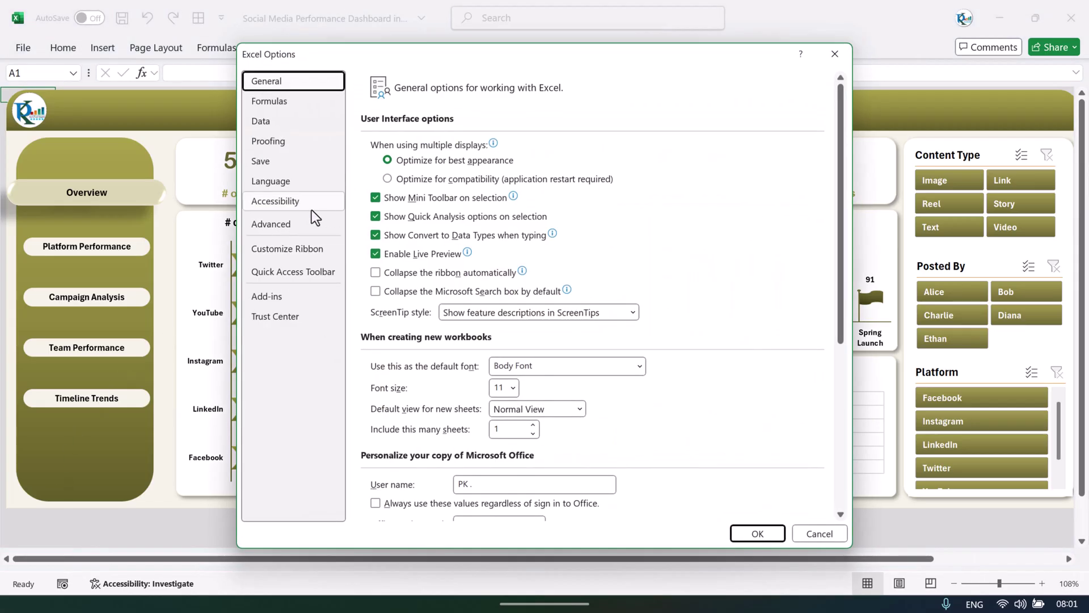
{"action": "left_click", "coordinate": [287, 223]}
{"action": "left_click_drag", "start_coordinate": [840, 113], "coordinate": [808, 316]}
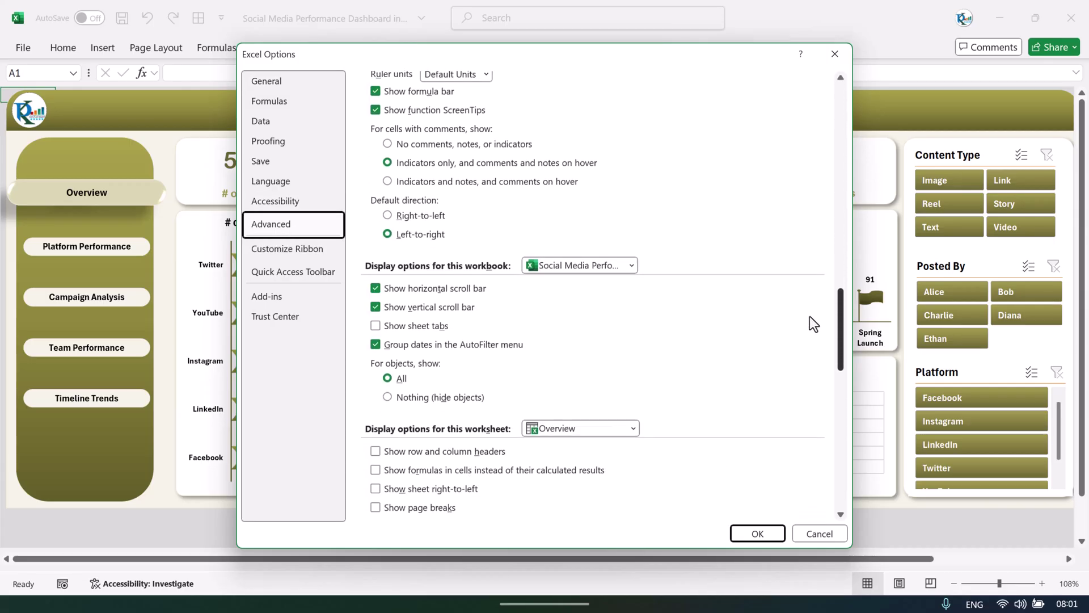
{"action": "left_click", "coordinate": [423, 325]}
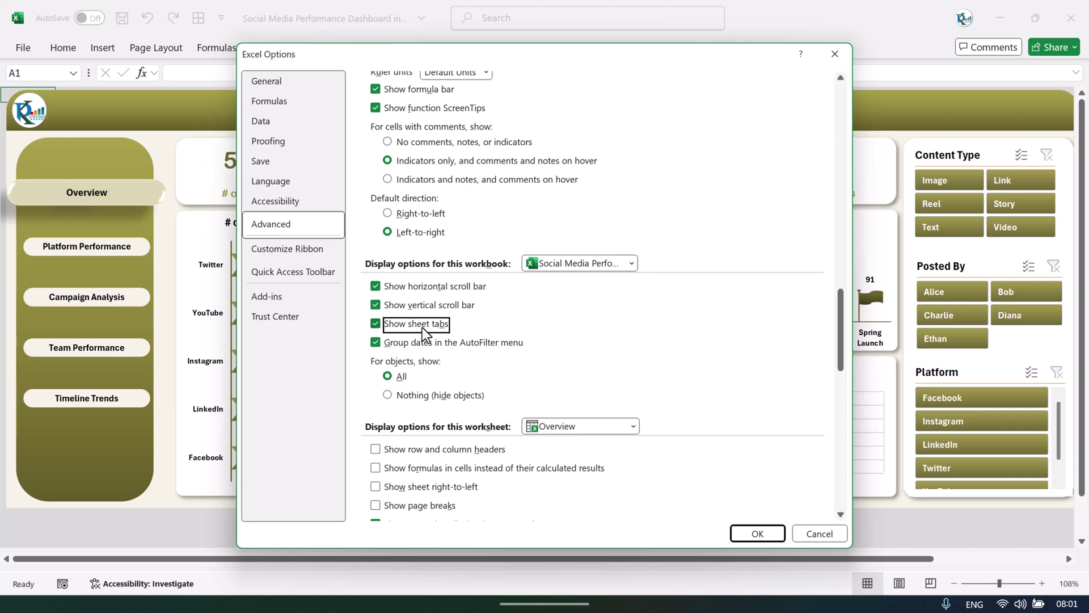
{"action": "left_click", "coordinate": [766, 533]}
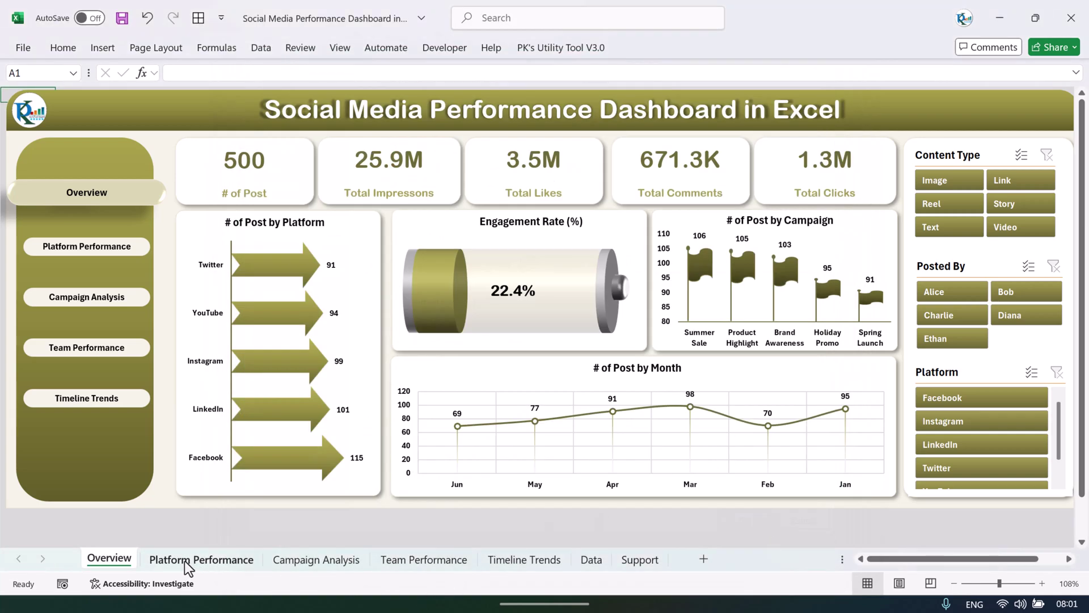
Step through the Platform Performance, Campaign Analysis, Team Performance and Timeline Trends sheets.
{"action": "left_click", "coordinate": [205, 565]}
{"action": "left_click", "coordinate": [318, 561]}
{"action": "left_click", "coordinate": [422, 561]}
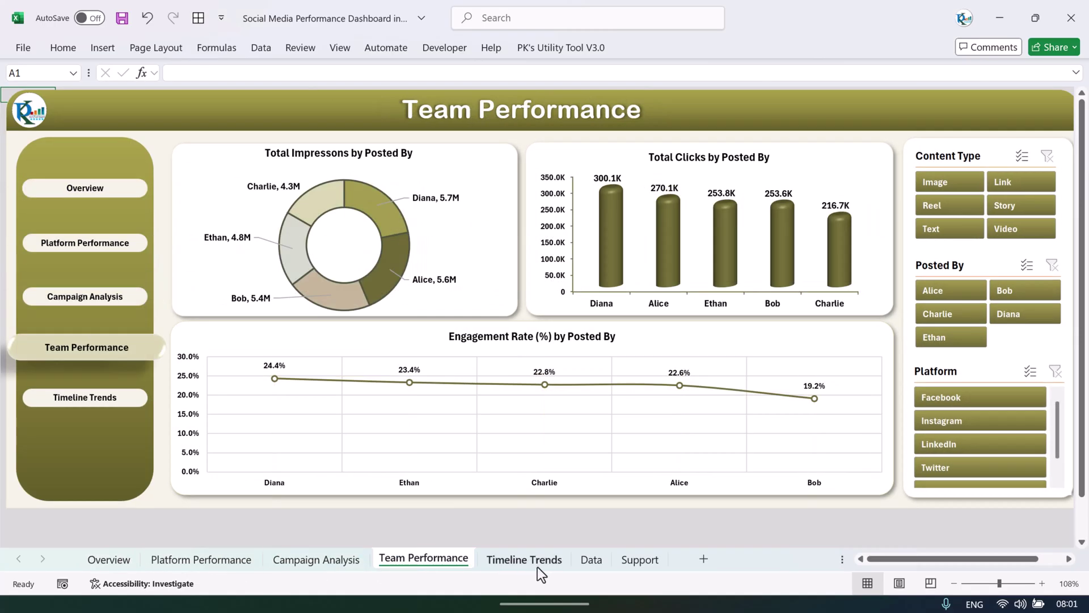
{"action": "left_click", "coordinate": [530, 562]}
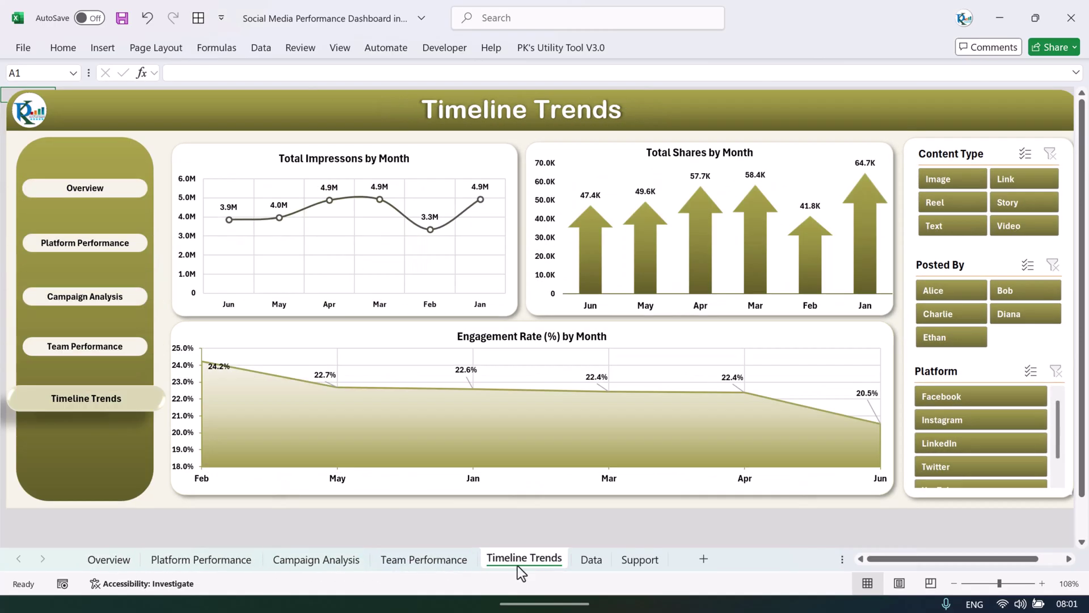
{"action": "left_click", "coordinate": [591, 560]}
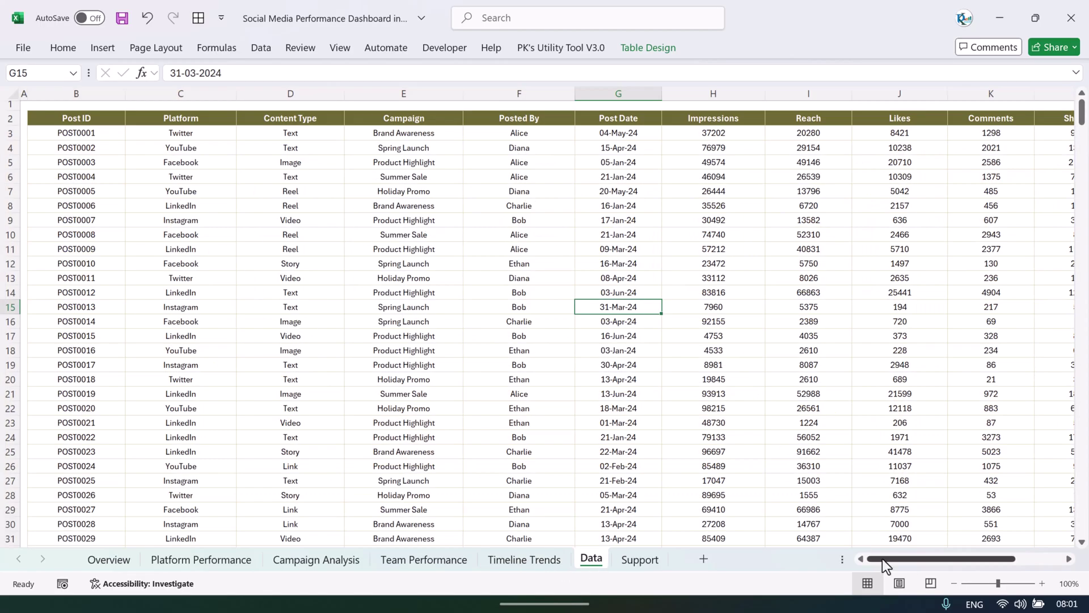
{"action": "left_click_drag", "start_coordinate": [88, 119], "coordinate": [80, 218]}
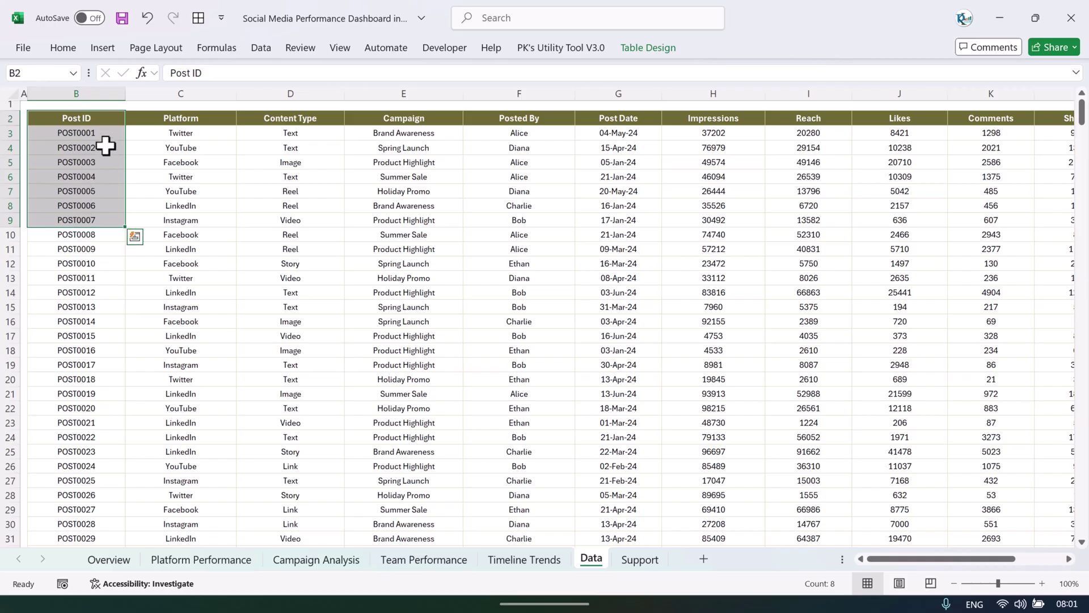
{"action": "left_click_drag", "start_coordinate": [88, 132], "coordinate": [71, 220]}
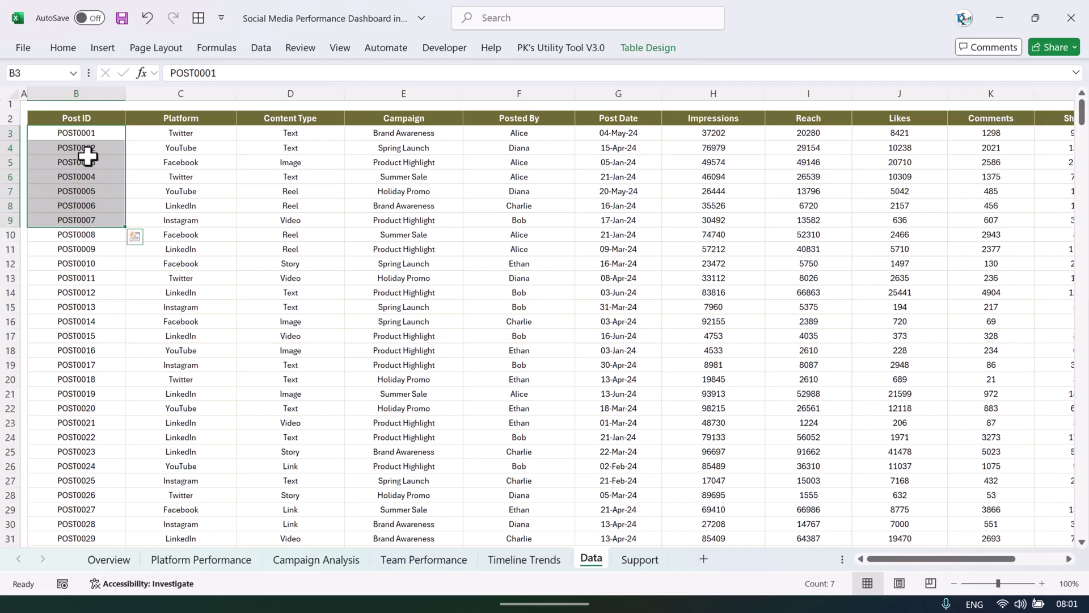
{"action": "left_click", "coordinate": [195, 118]}
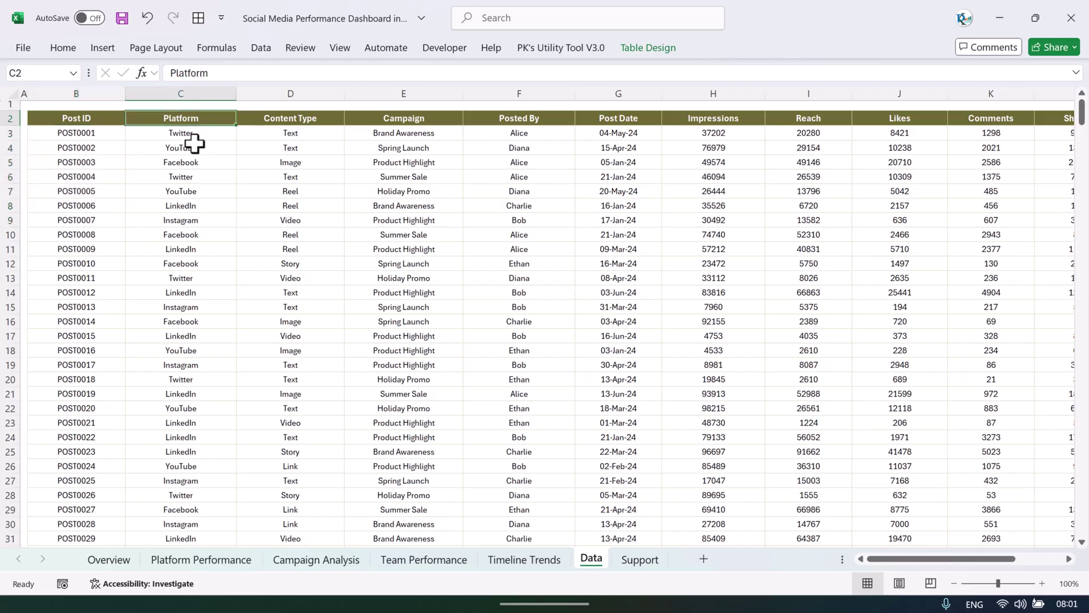
{"action": "left_click_drag", "start_coordinate": [205, 117], "coordinate": [185, 223]}
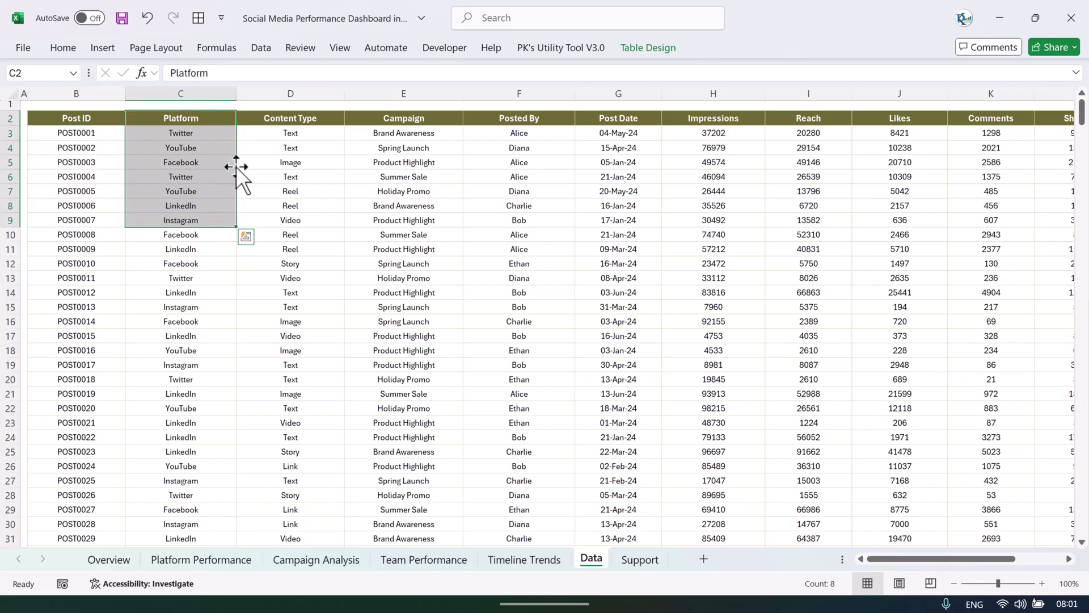
{"action": "key", "text": "Down"}
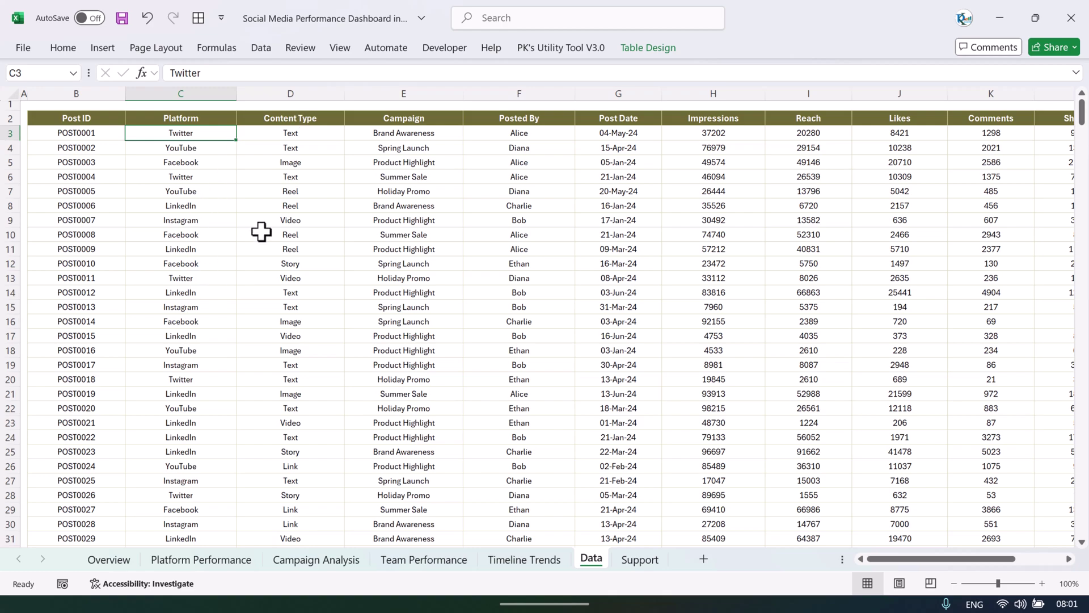
{"action": "left_click", "coordinate": [307, 122]}
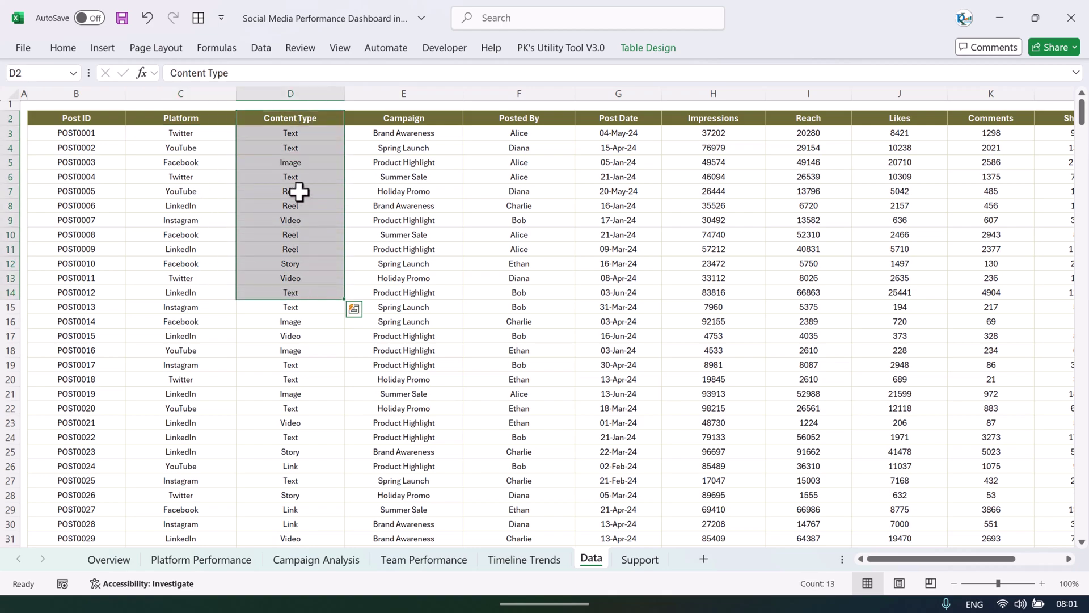
{"action": "left_click", "coordinate": [306, 135]}
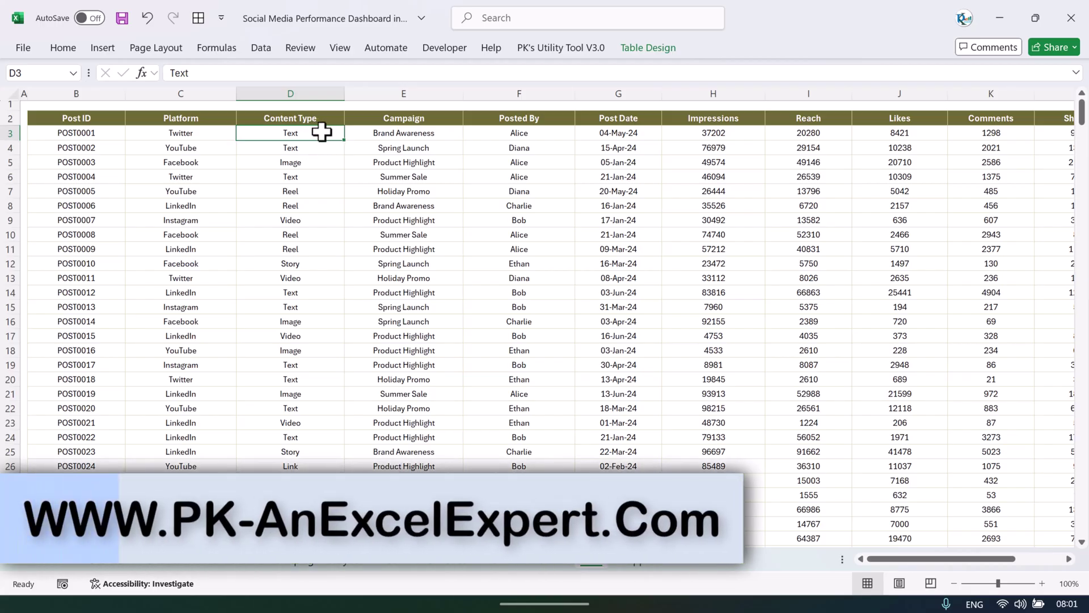
{"action": "left_click", "coordinate": [316, 164]}
{"action": "left_click", "coordinate": [313, 221]}
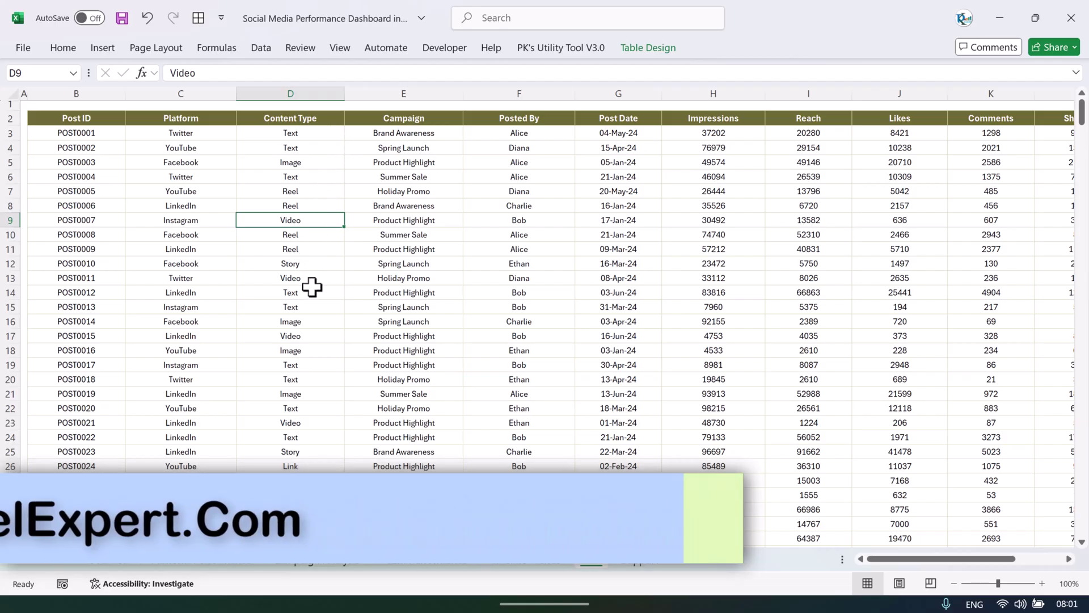
{"action": "left_click_drag", "start_coordinate": [428, 122], "coordinate": [404, 351]}
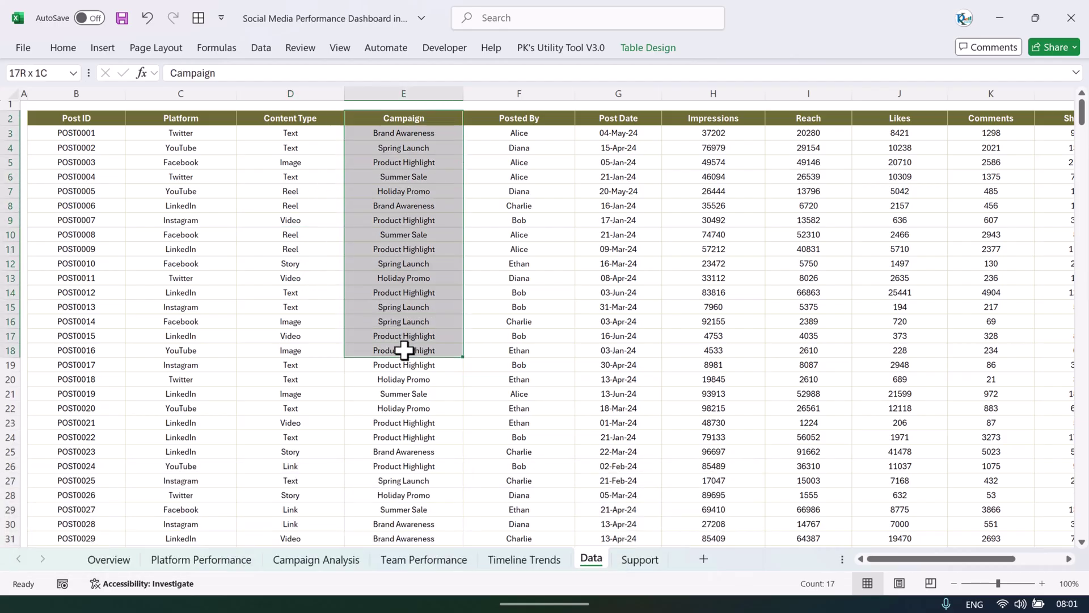
{"action": "left_click", "coordinate": [422, 162]}
{"action": "left_click_drag", "start_coordinate": [524, 127], "coordinate": [503, 274]}
{"action": "left_click_drag", "start_coordinate": [618, 125], "coordinate": [626, 308]}
{"action": "left_click_drag", "start_coordinate": [944, 558], "coordinate": [983, 557]}
{"action": "left_click_drag", "start_coordinate": [456, 123], "coordinate": [440, 293]}
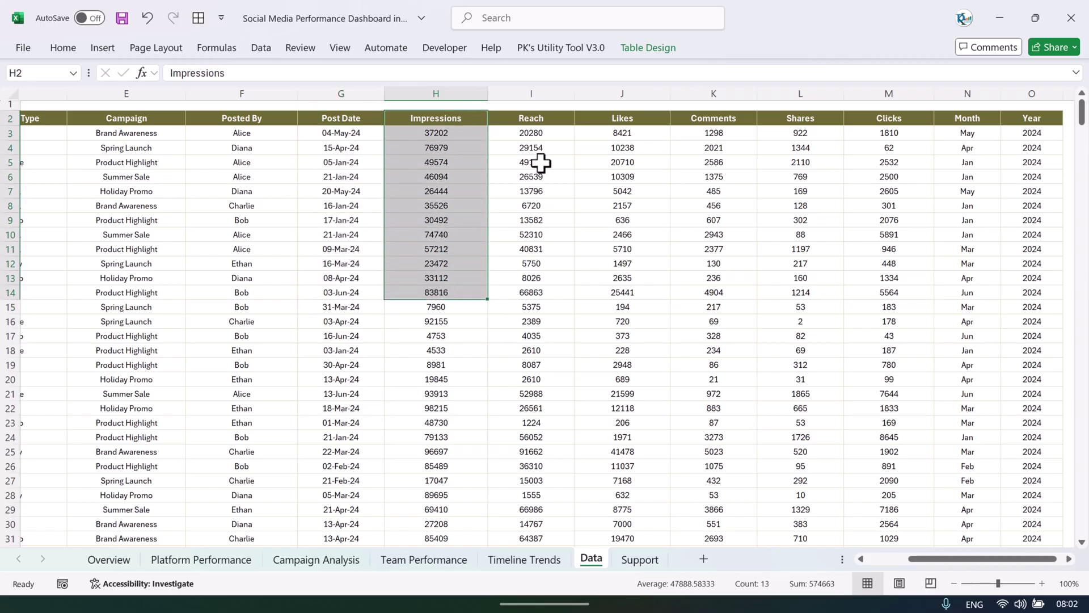
{"action": "left_click_drag", "start_coordinate": [539, 121], "coordinate": [535, 282]}
{"action": "left_click_drag", "start_coordinate": [635, 120], "coordinate": [651, 252]}
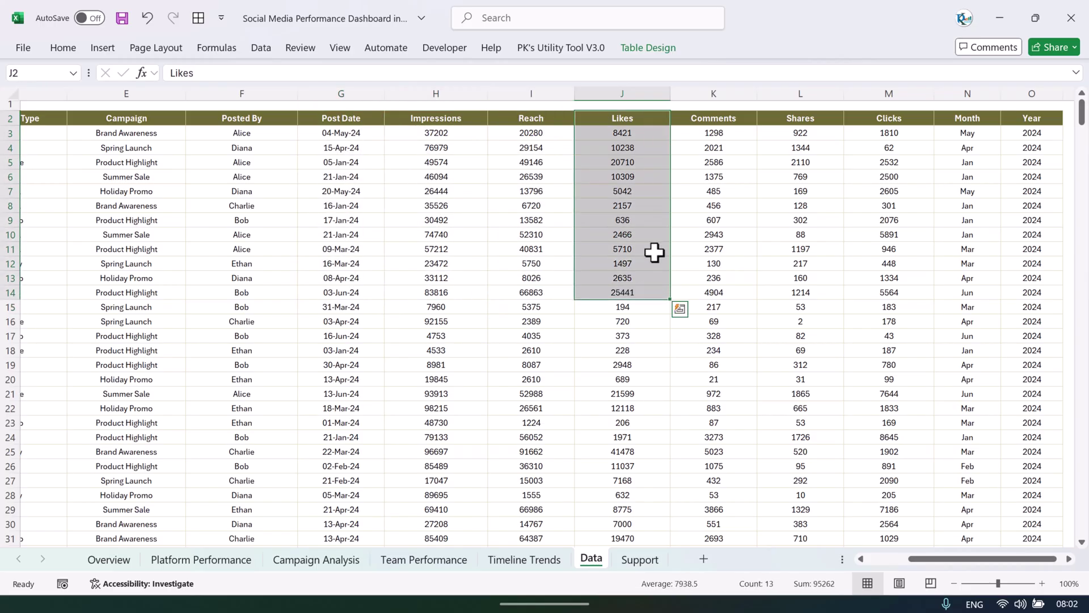
{"action": "left_click_drag", "start_coordinate": [724, 117], "coordinate": [729, 245]}
{"action": "left_click_drag", "start_coordinate": [811, 122], "coordinate": [809, 263]}
{"action": "left_click_drag", "start_coordinate": [890, 119], "coordinate": [885, 282]}
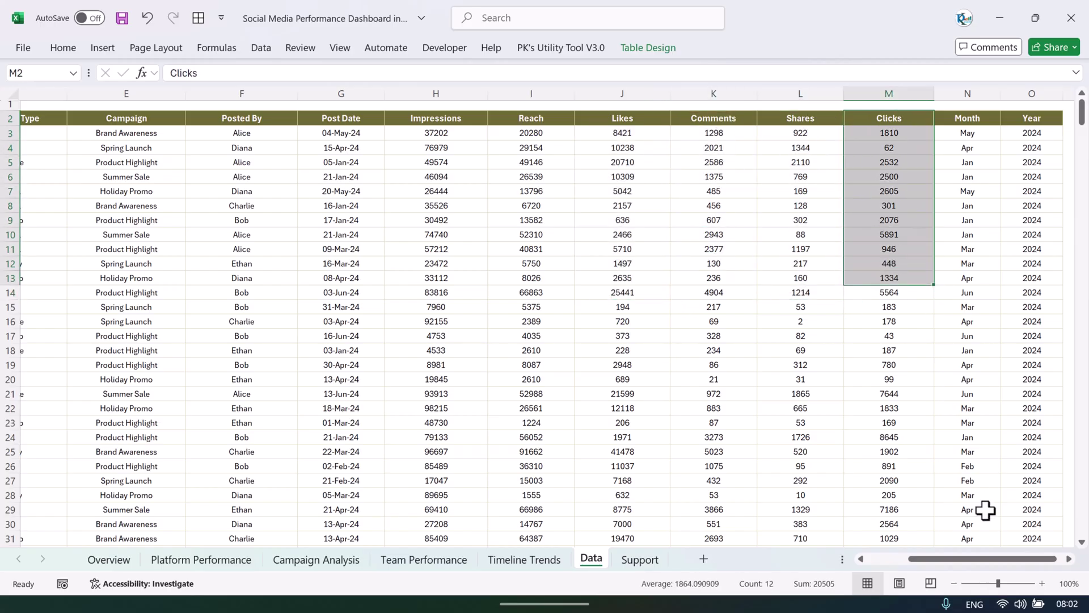
{"action": "scroll", "coordinate": [1046, 567], "scroll_direction": "right", "scroll_amount": 1}
{"action": "left_click_drag", "start_coordinate": [933, 140], "coordinate": [924, 253]}
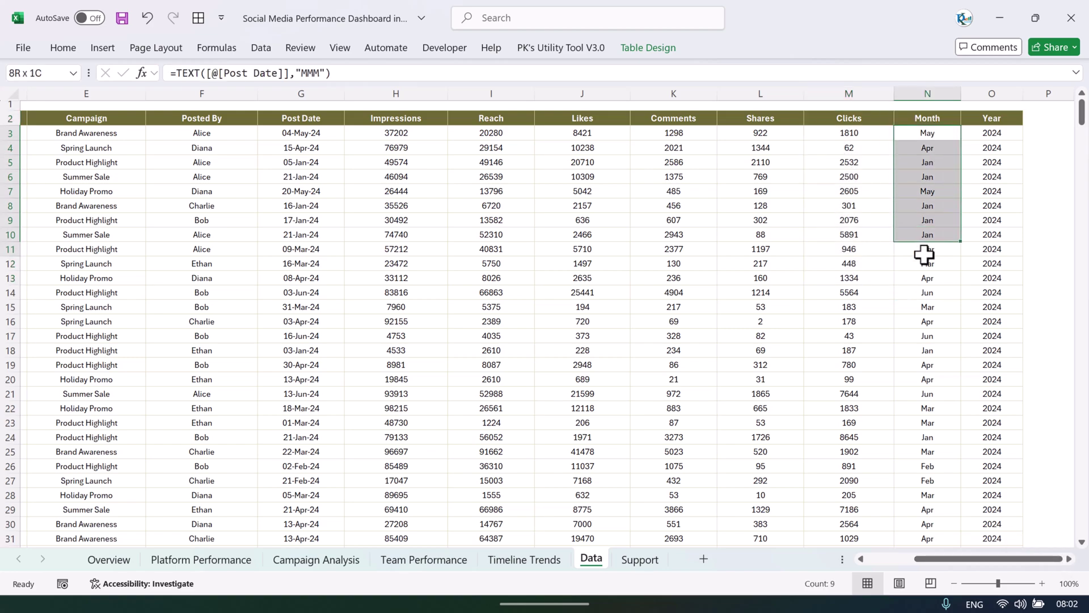
{"action": "left_click_drag", "start_coordinate": [1014, 114], "coordinate": [989, 263]}
{"action": "left_click", "coordinate": [927, 133]}
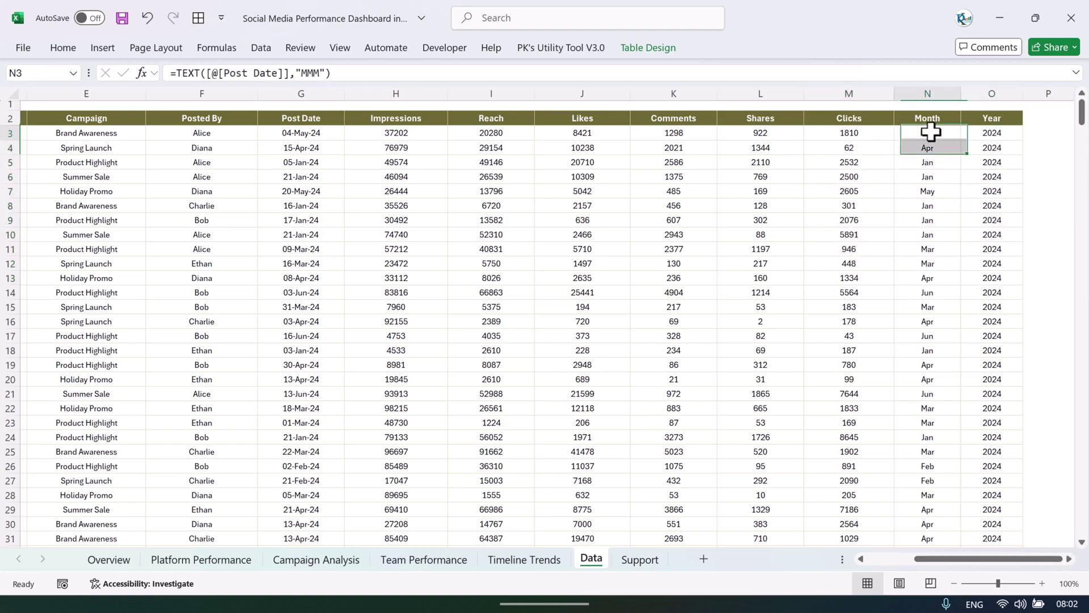
{"action": "left_click", "coordinate": [348, 74]}
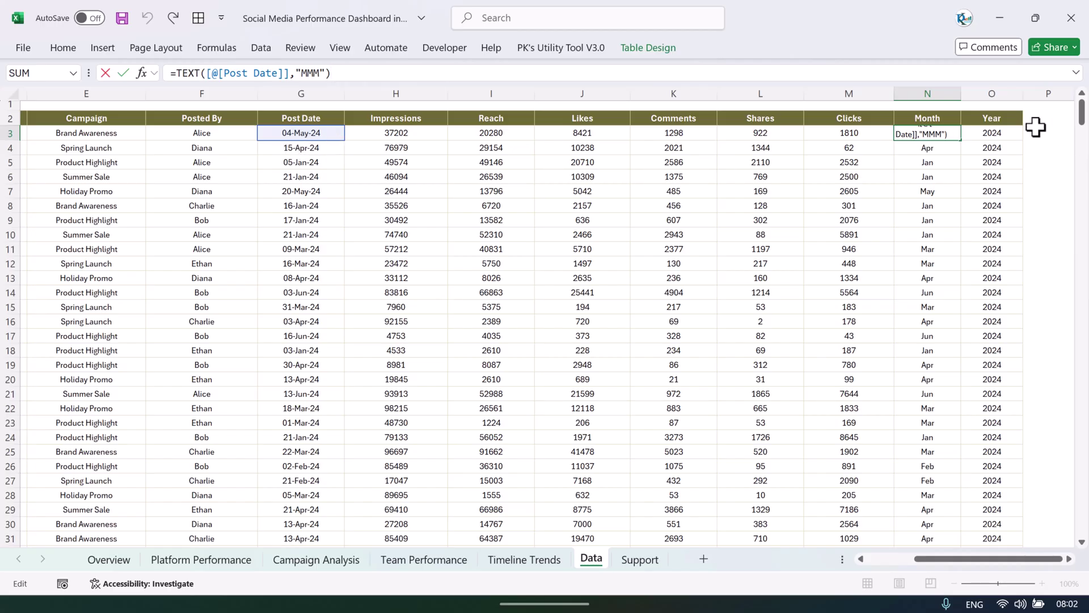
{"action": "left_click", "coordinate": [994, 137]}
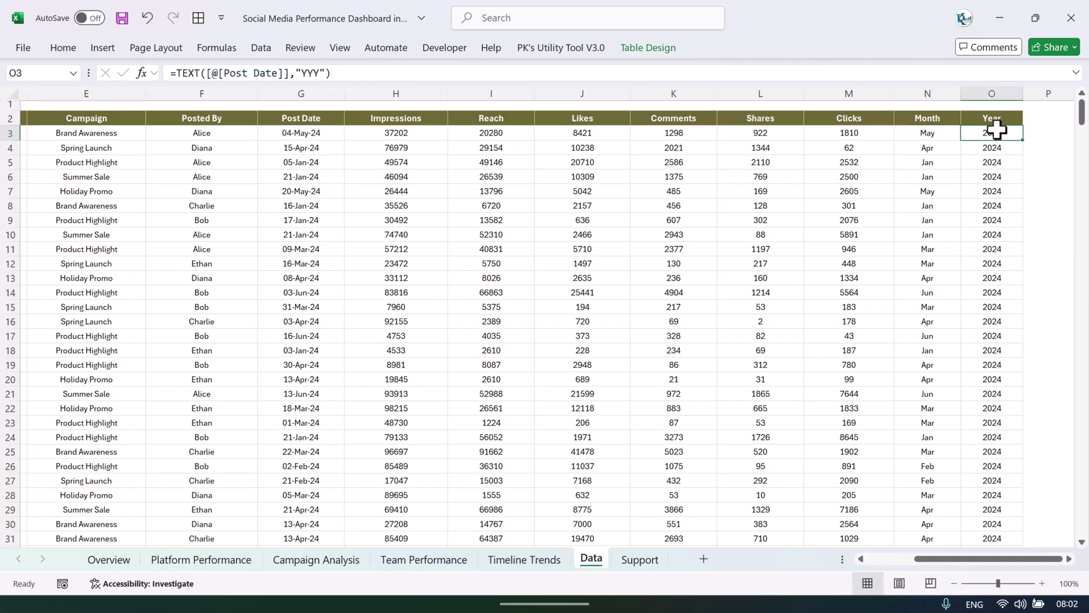
{"action": "left_click", "coordinate": [419, 72]}
{"action": "key", "text": "Escape"}
{"action": "left_click", "coordinate": [643, 563]}
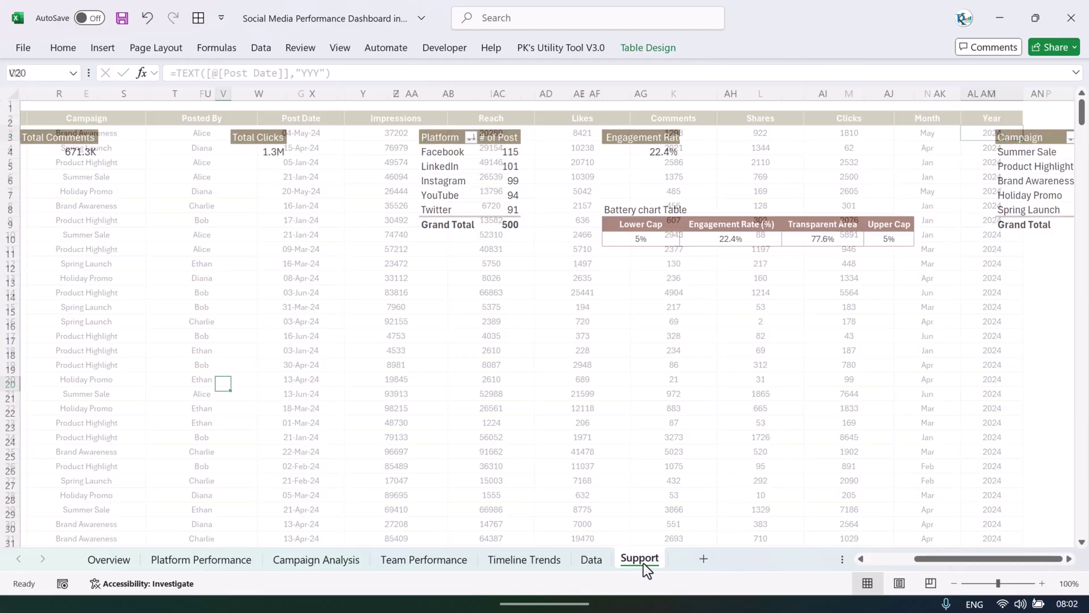
{"action": "left_click_drag", "start_coordinate": [928, 558], "coordinate": [823, 553]}
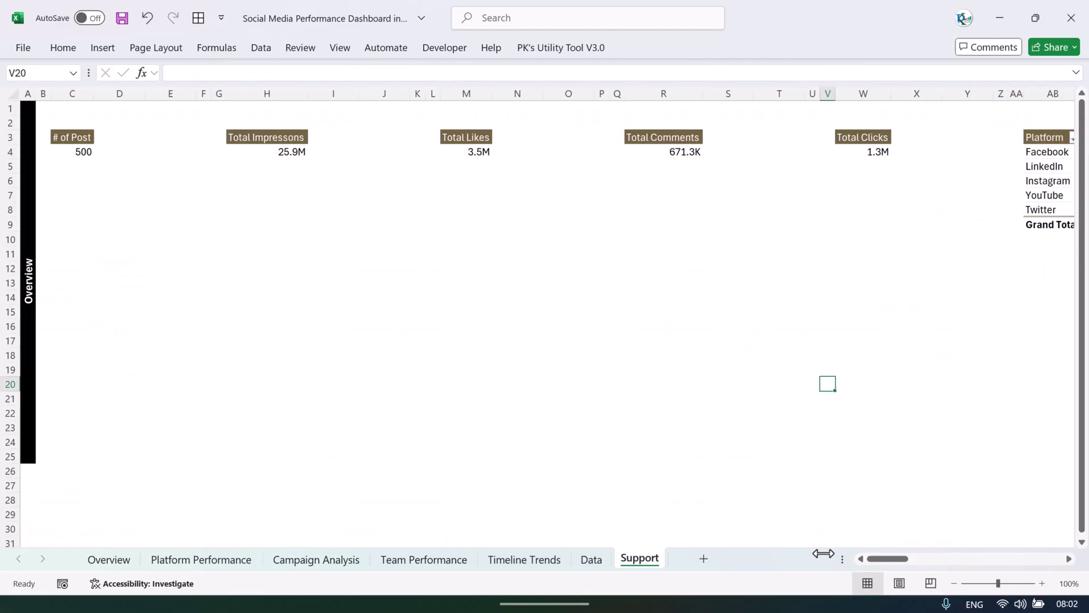
{"action": "mouse_move", "coordinate": [56, 136]}
{"action": "left_mouse_down"}
{"action": "mouse_move", "coordinate": [85, 151]}
{"action": "mouse_move", "coordinate": [53, 151]}
{"action": "left_mouse_up"}
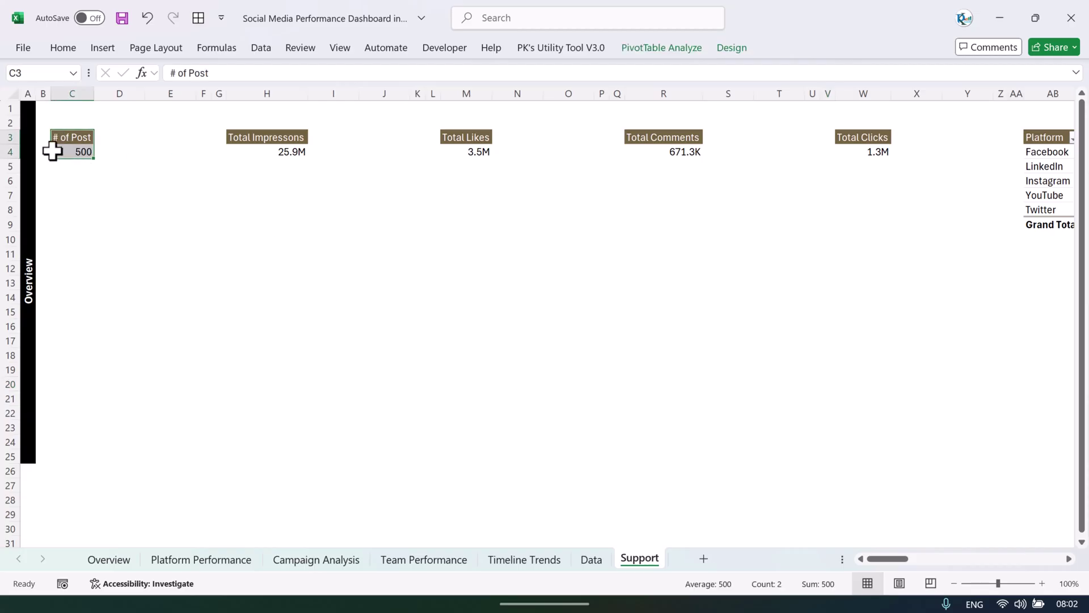
{"action": "left_click", "coordinate": [287, 151]}
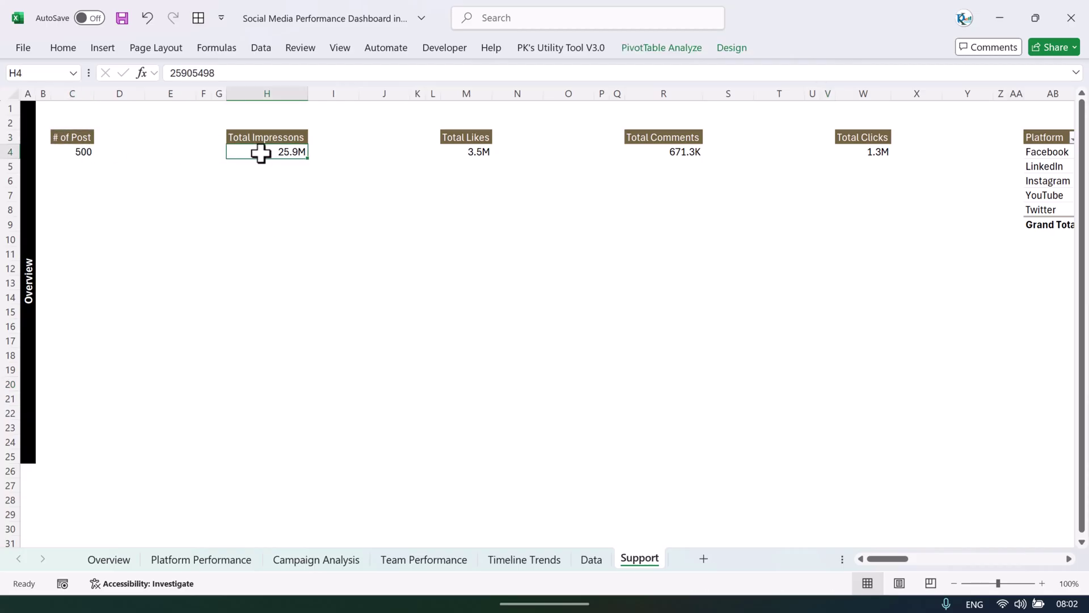
{"action": "left_click", "coordinate": [491, 151]}
{"action": "left_click", "coordinate": [678, 151]}
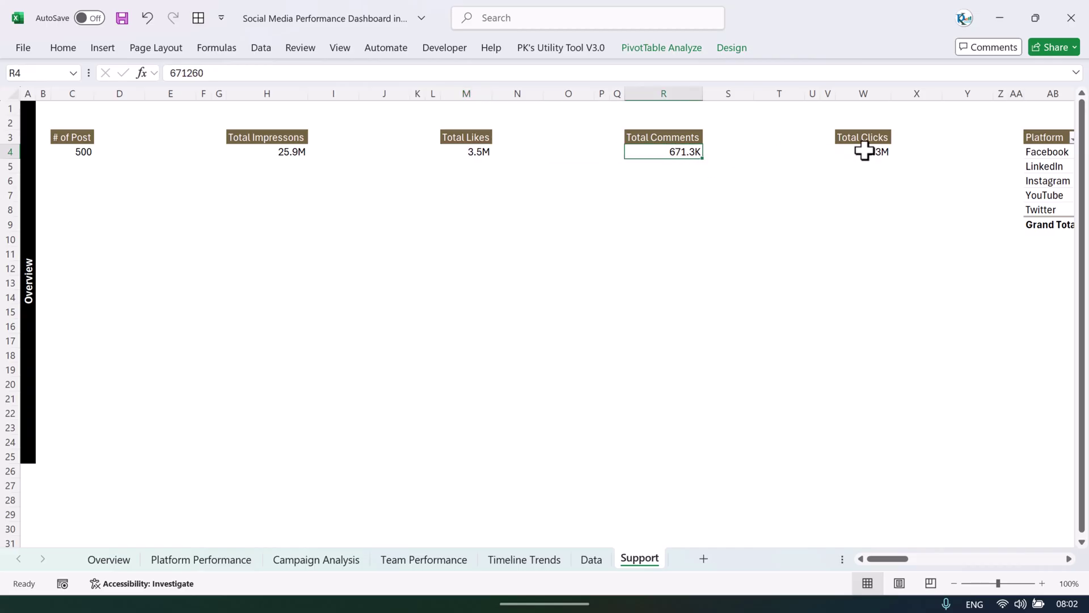
{"action": "left_click", "coordinate": [863, 151]}
{"action": "left_click_drag", "start_coordinate": [878, 557], "coordinate": [916, 558]}
{"action": "left_click_drag", "start_coordinate": [250, 153], "coordinate": [297, 212]}
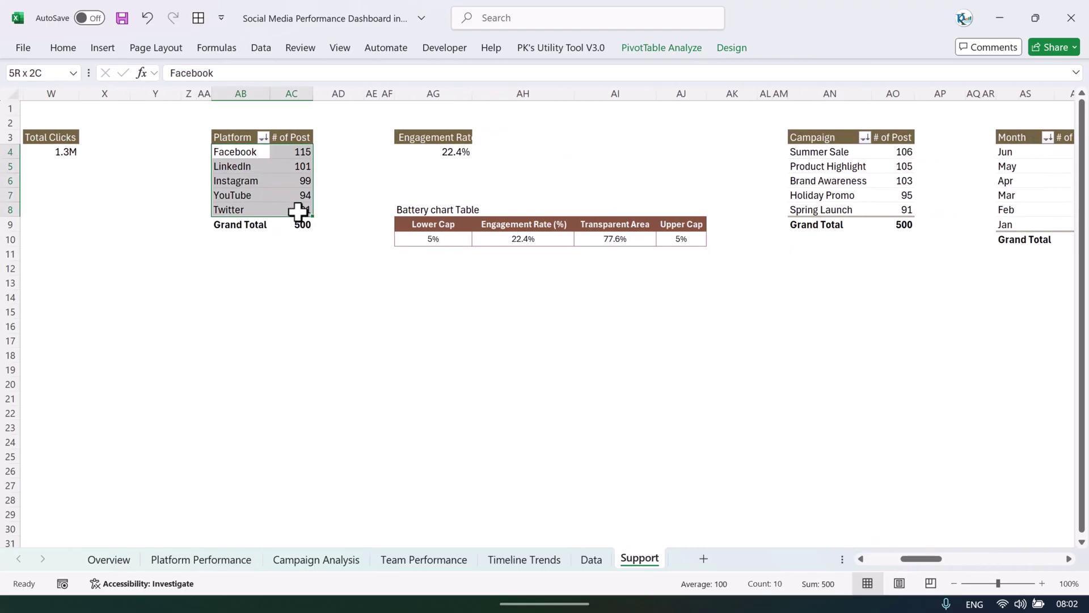
{"action": "left_click", "coordinate": [461, 149]}
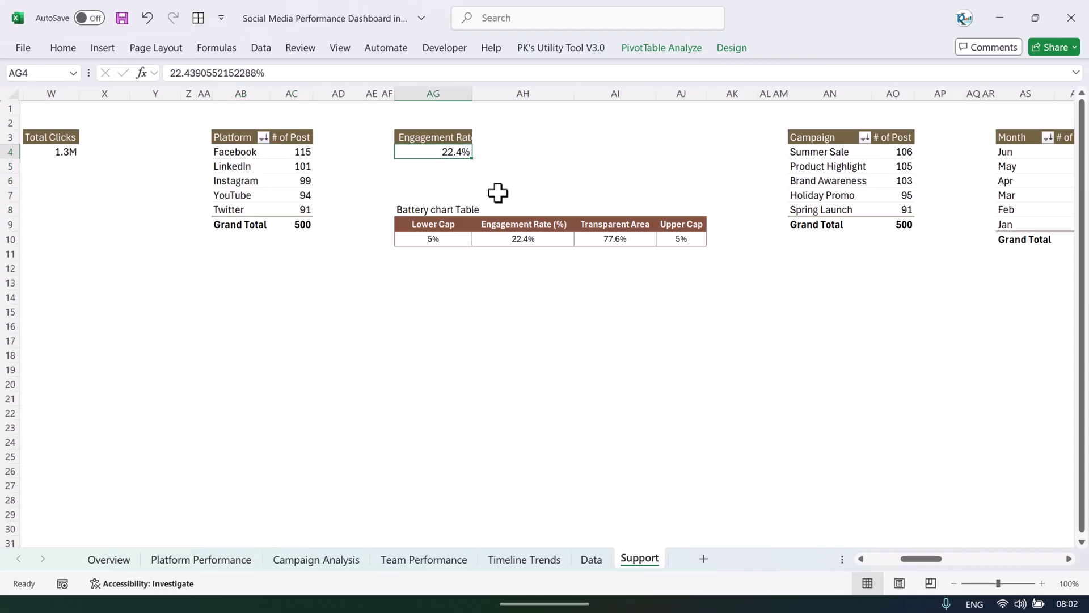
{"action": "left_click", "coordinate": [109, 559]}
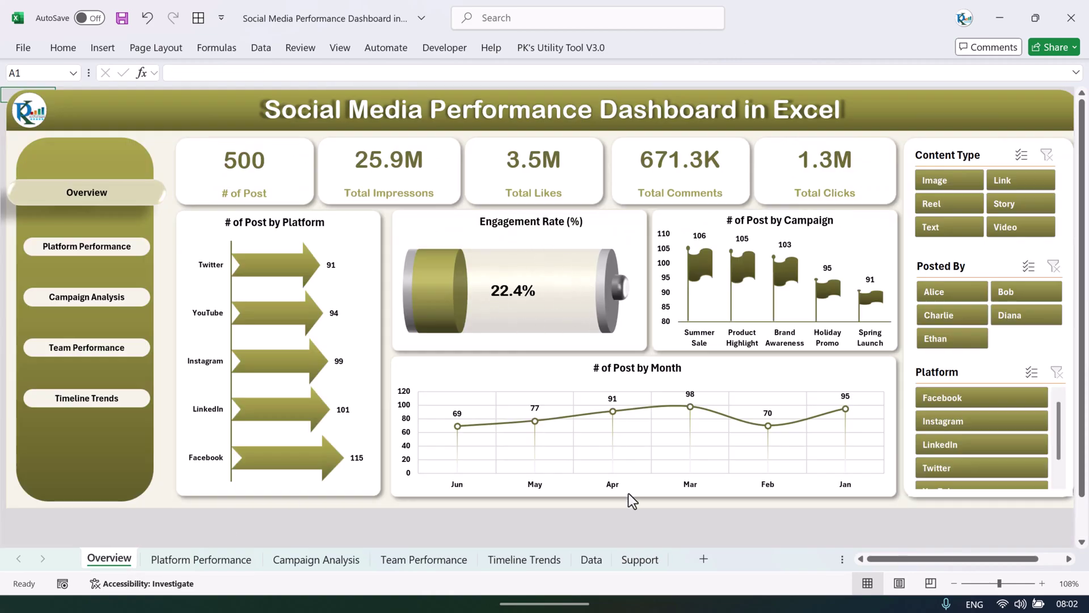
{"action": "left_click", "coordinate": [640, 560]}
{"action": "left_click", "coordinate": [427, 211]}
{"action": "left_click_drag", "start_coordinate": [418, 227], "coordinate": [681, 253]}
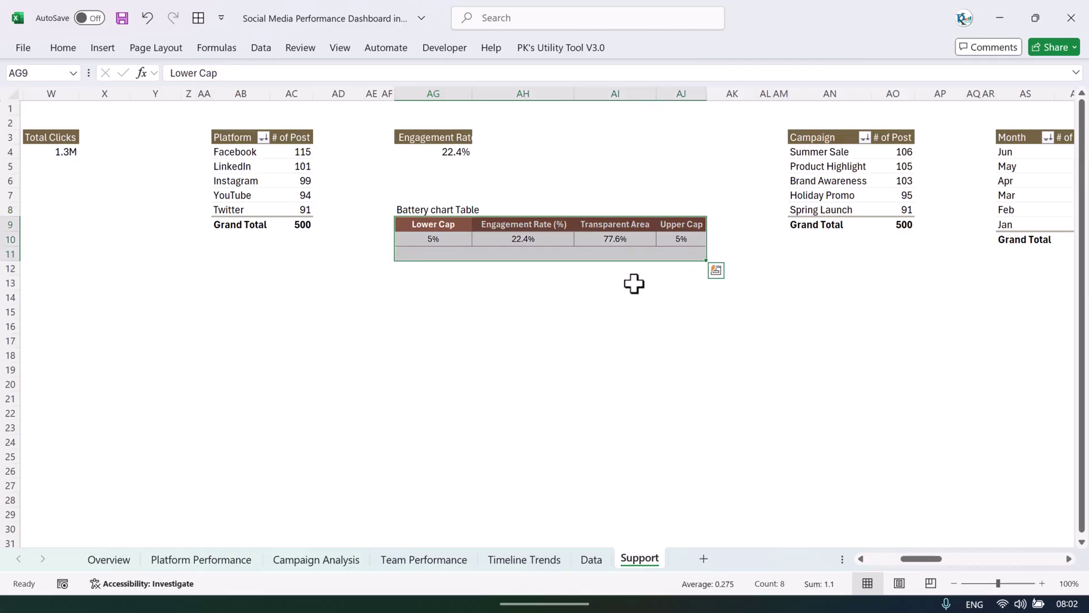
{"action": "left_click", "coordinate": [518, 238]}
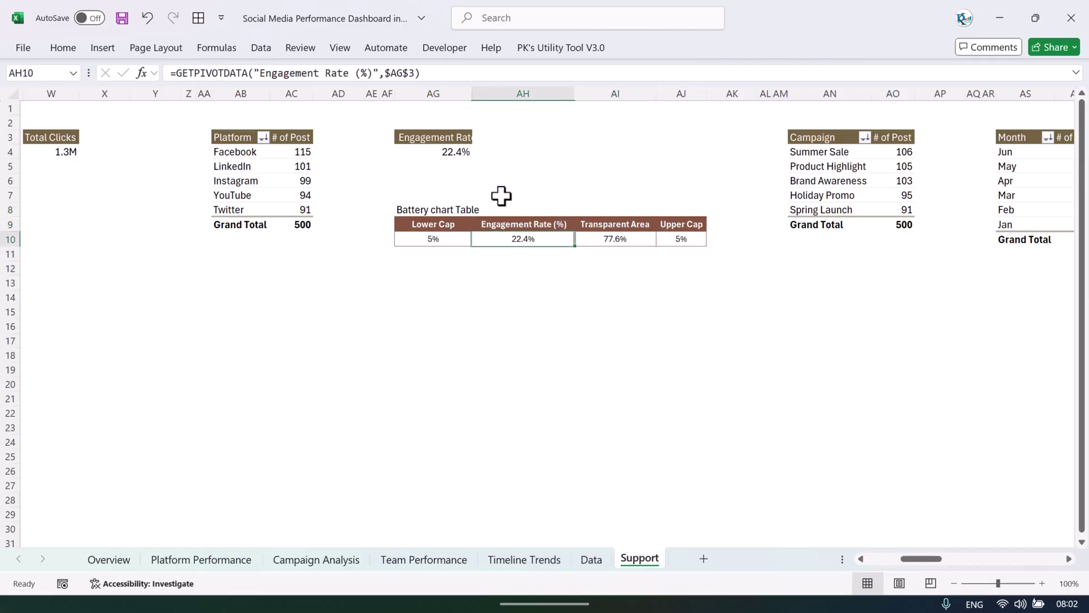
{"action": "left_click", "coordinate": [439, 80]}
{"action": "key", "text": "Escape"}
{"action": "left_click", "coordinate": [532, 227]}
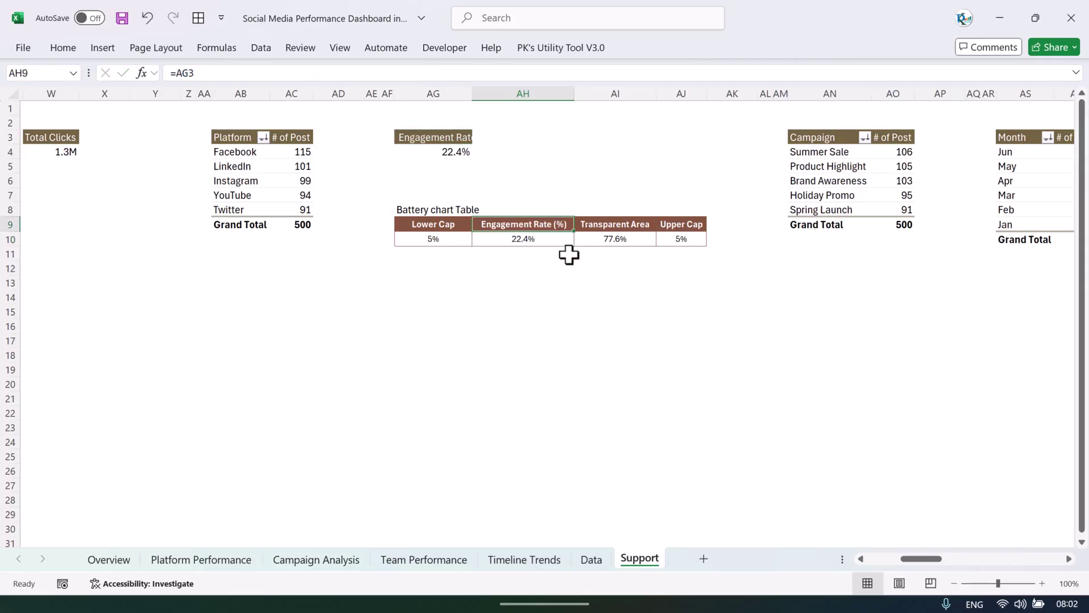
{"action": "left_click", "coordinate": [431, 238]}
{"action": "left_click", "coordinate": [620, 238]}
{"action": "left_click", "coordinate": [681, 239]}
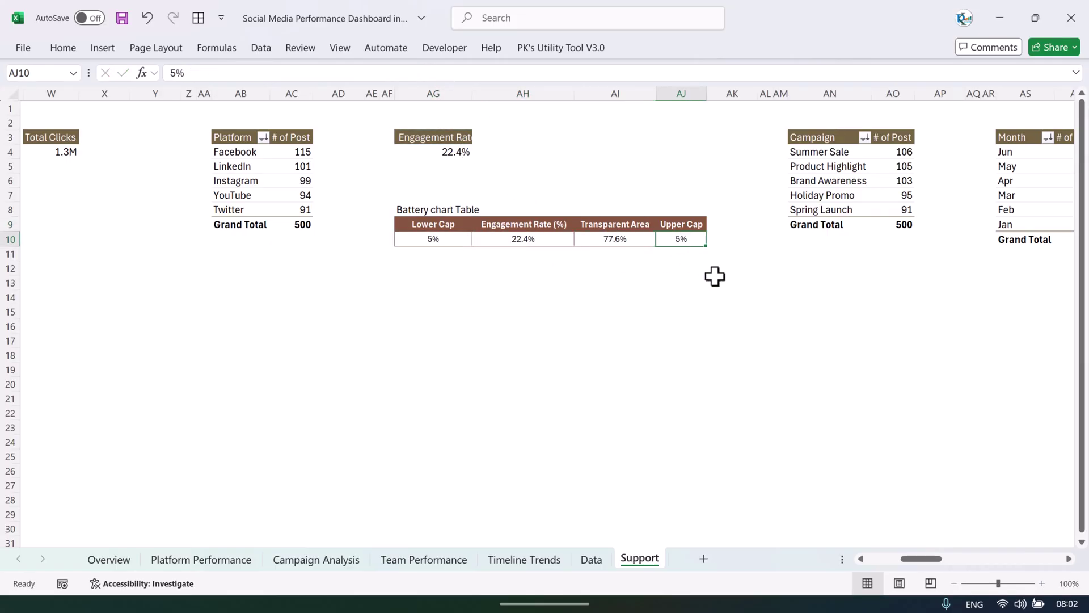
{"action": "left_click_drag", "start_coordinate": [908, 550], "coordinate": [933, 561]}
{"action": "left_click_drag", "start_coordinate": [417, 154], "coordinate": [496, 195]}
{"action": "left_click_drag", "start_coordinate": [593, 151], "coordinate": [627, 238]}
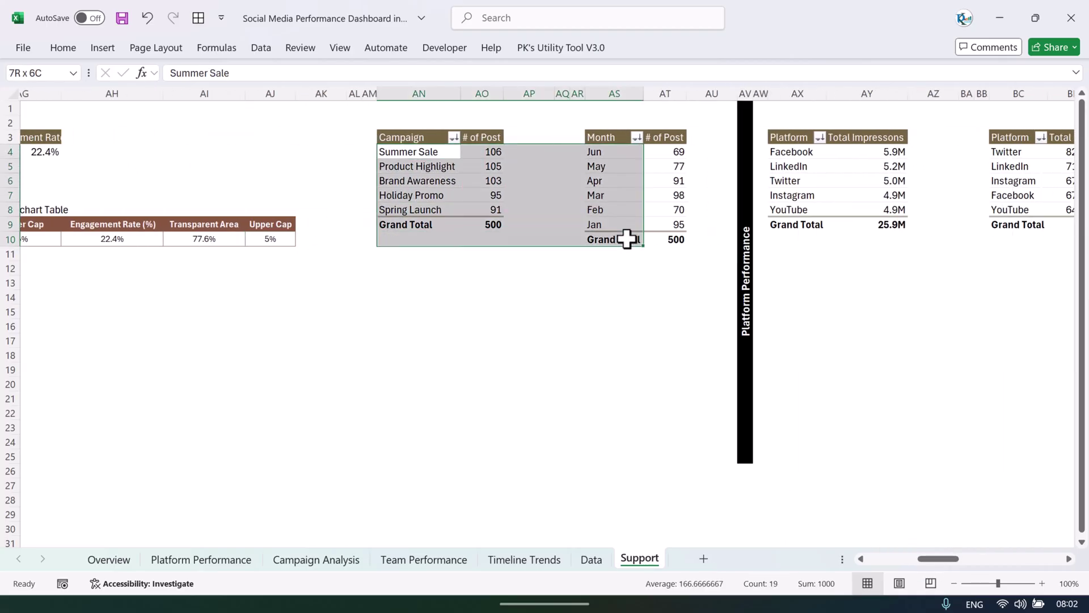
On the Support sheet, select the Platform Performance label and highlight rows 7–8 across its tables.
{"action": "left_click", "coordinate": [745, 148]}
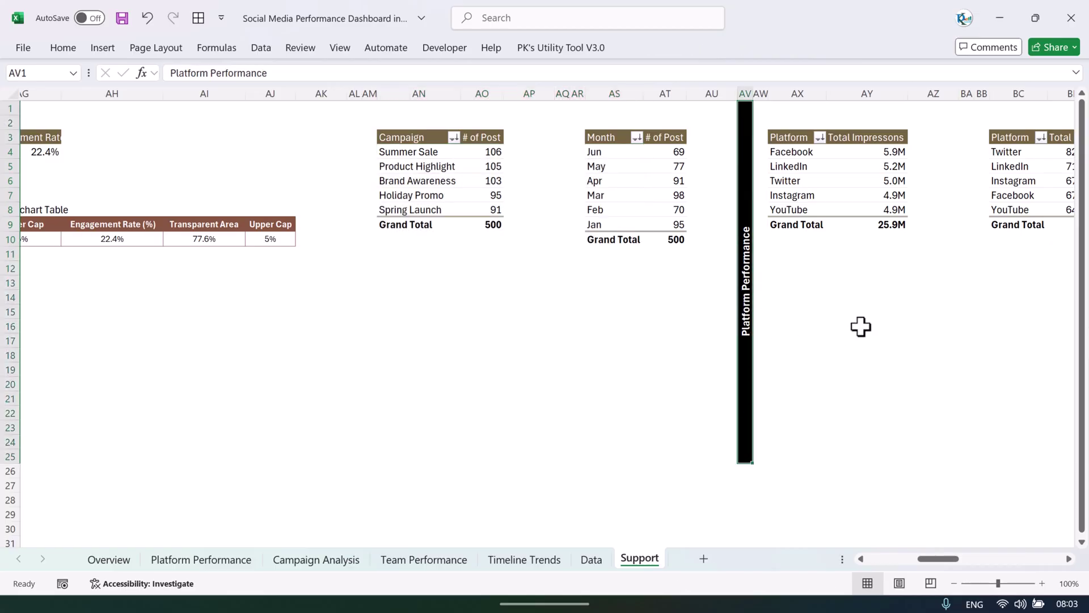
{"action": "left_click_drag", "start_coordinate": [939, 563], "coordinate": [962, 562]}
{"action": "left_click", "coordinate": [338, 203]}
{"action": "left_click_drag", "start_coordinate": [339, 203], "coordinate": [758, 201]}
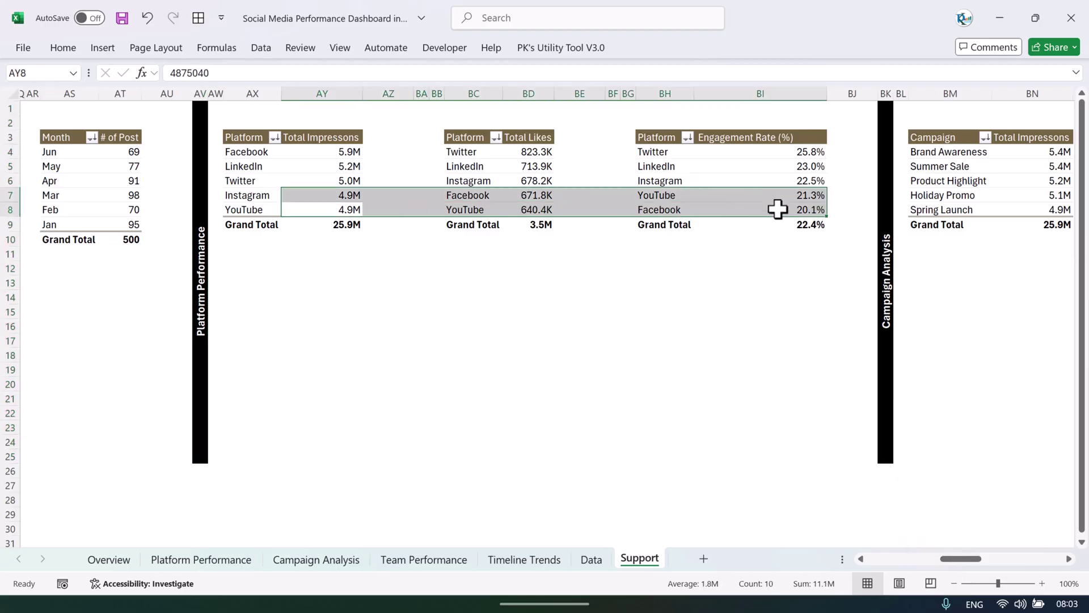
Select the Campaign Analysis label and highlight row 6 across the campaign tables.
{"action": "left_click", "coordinate": [885, 287]}
{"action": "left_click_drag", "start_coordinate": [958, 555], "coordinate": [983, 559]}
{"action": "left_click", "coordinate": [429, 187]}
{"action": "left_click_drag", "start_coordinate": [429, 187], "coordinate": [895, 180]}
{"action": "left_click_drag", "start_coordinate": [1002, 563], "coordinate": [347, 415]}
Select the Team Performance and Timeline Trends labels, then switch to the Overview sheet.
{"action": "left_click", "coordinate": [469, 277]}
{"action": "left_click", "coordinate": [697, 325]}
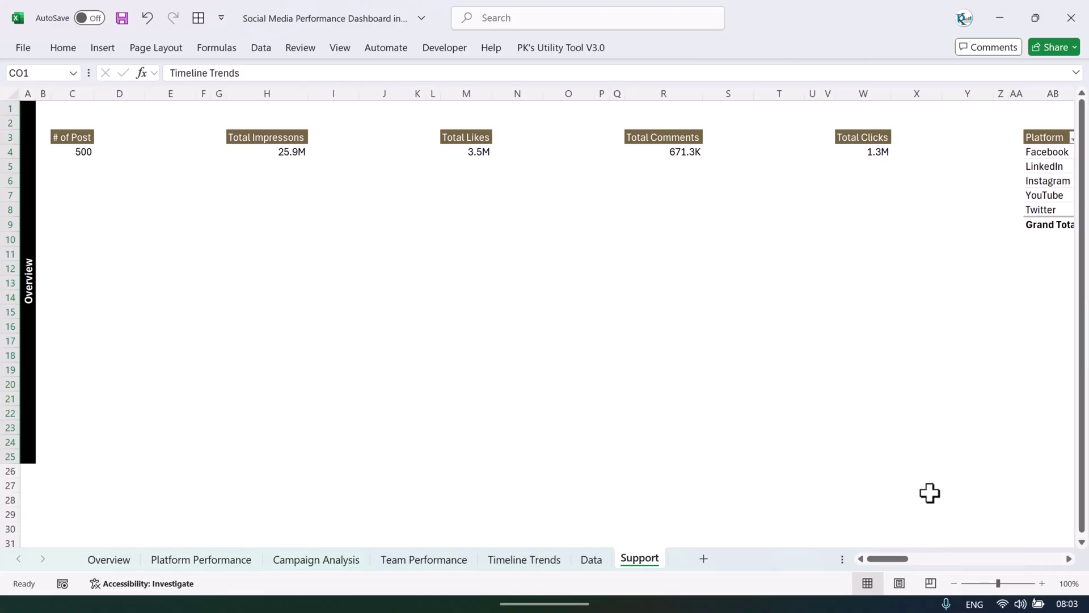
{"action": "left_click_drag", "start_coordinate": [887, 560], "coordinate": [600, 564]}
{"action": "left_click", "coordinate": [109, 559]}
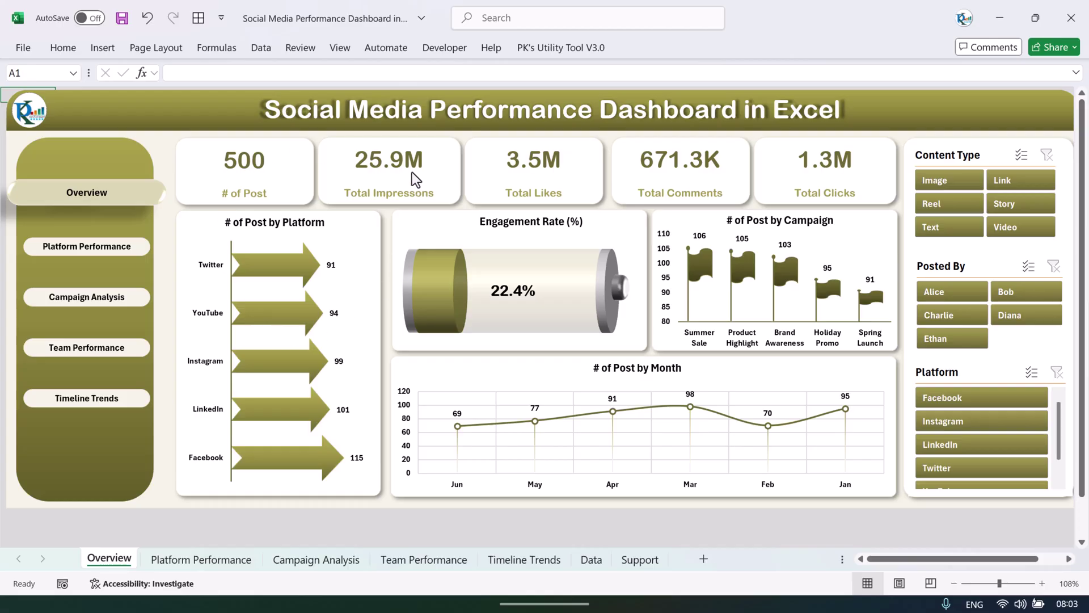
{"action": "left_click", "coordinate": [299, 48]}
Unprotect the Overview sheet, select a few dashboard boxes, and add a new blank Sheet1.
{"action": "left_click", "coordinate": [683, 76]}
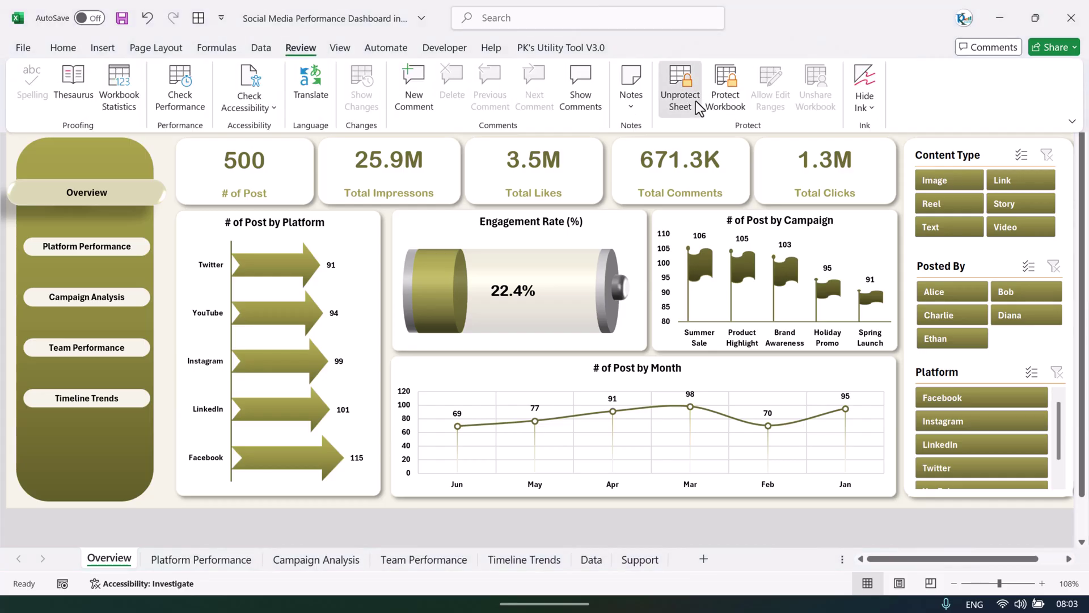
{"action": "left_click", "coordinate": [444, 226]}
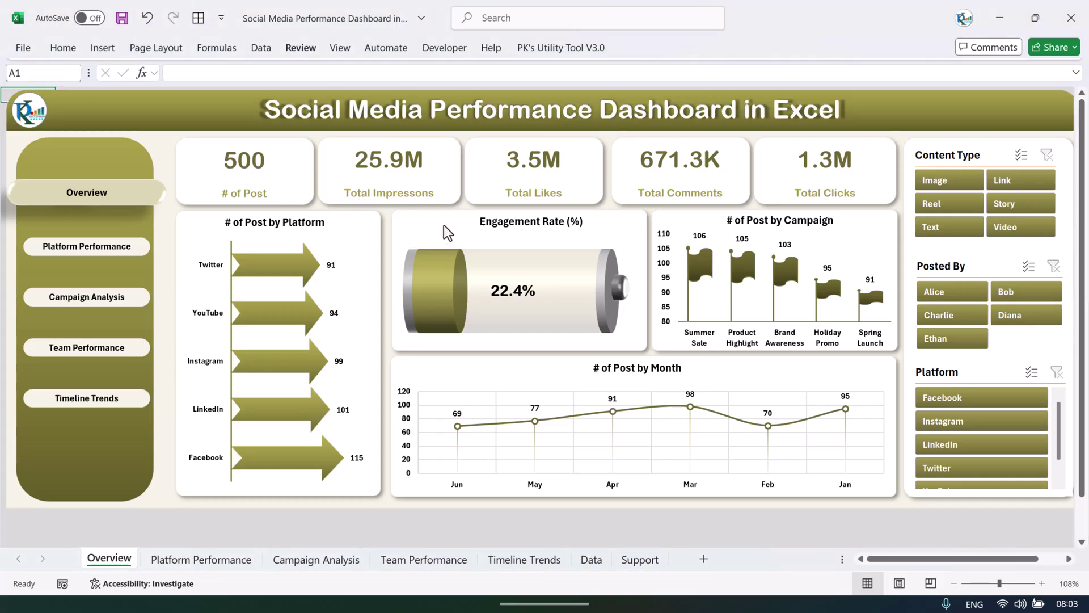
{"action": "left_click", "coordinate": [329, 218]}
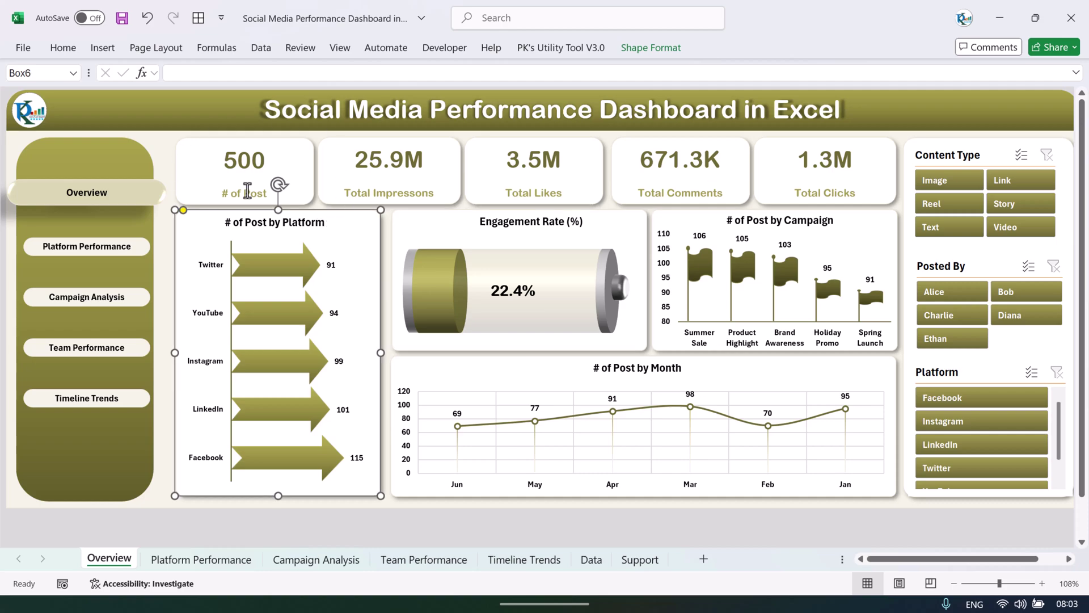
{"action": "left_click", "coordinate": [287, 149]}
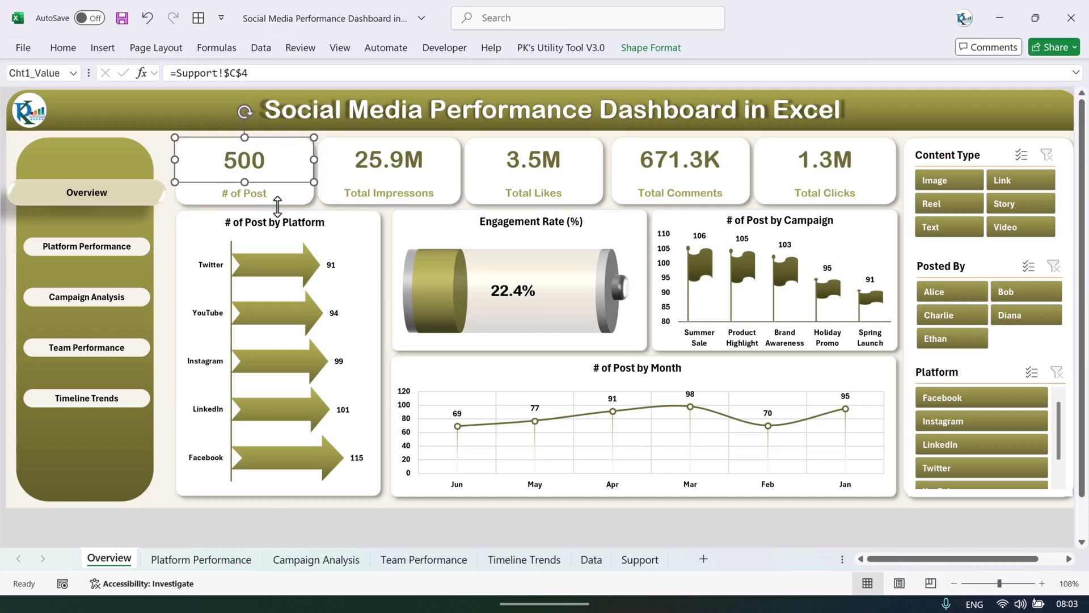
{"action": "left_click", "coordinate": [346, 230]}
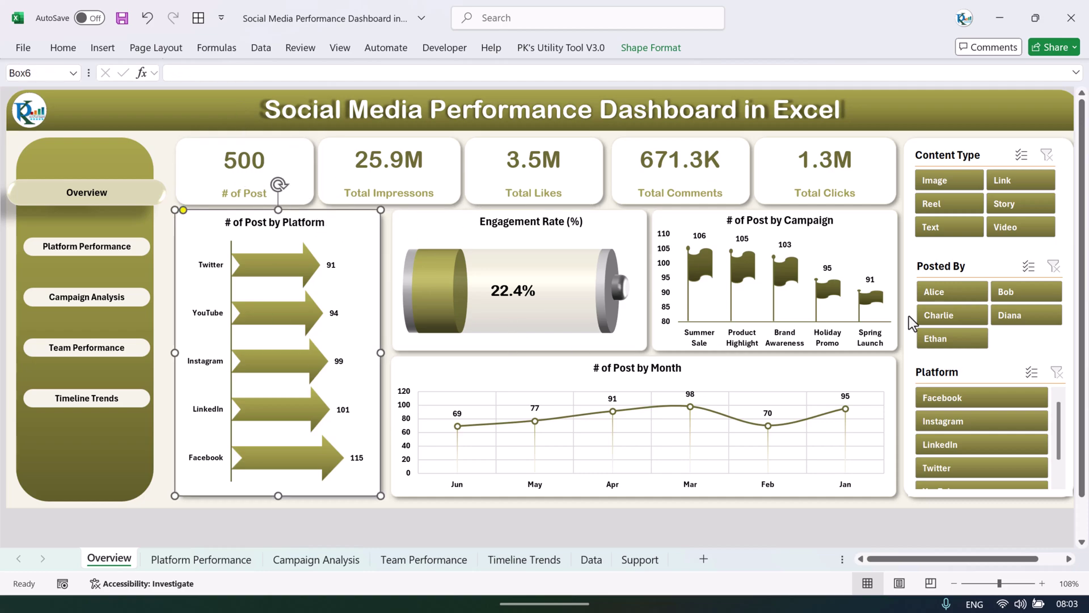
{"action": "left_click", "coordinate": [704, 559]}
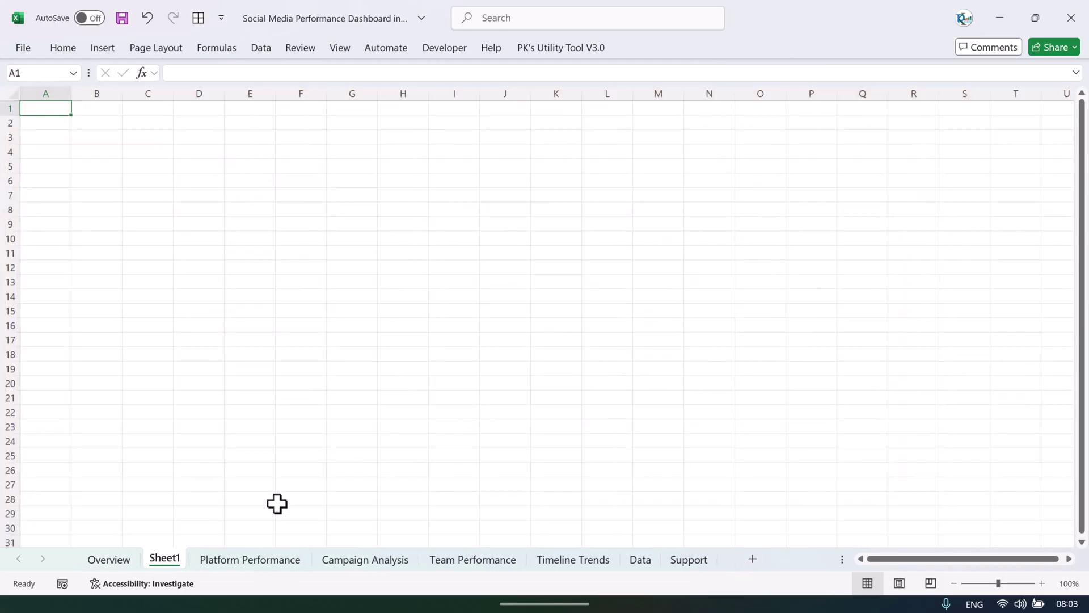
Move the Sheet1 tab to the end after Support and return to it.
{"action": "left_click_drag", "start_coordinate": [164, 563], "coordinate": [716, 559]}
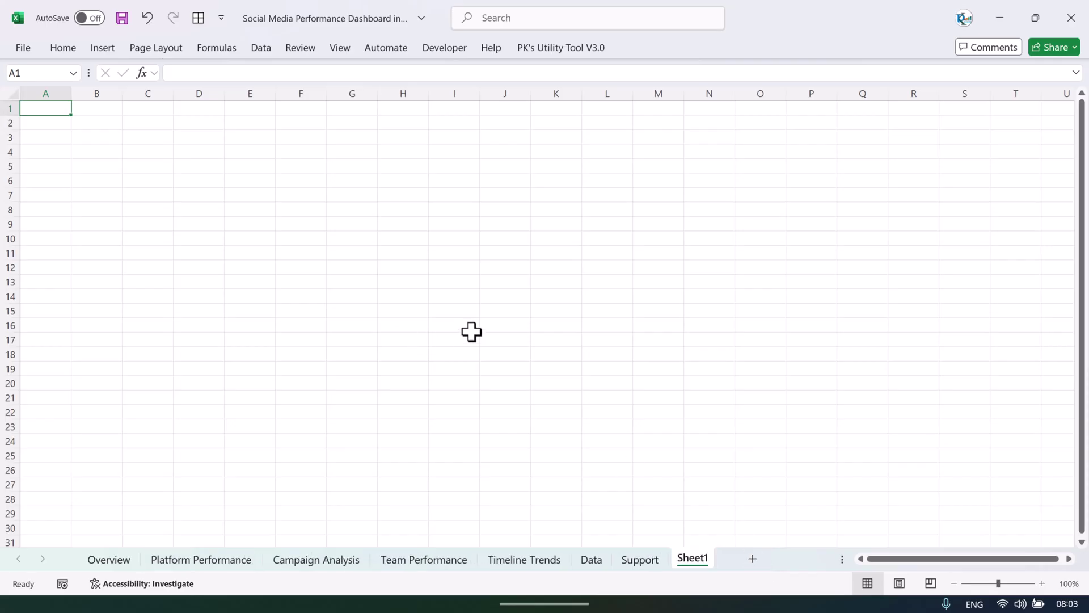
{"action": "left_click", "coordinate": [109, 559]}
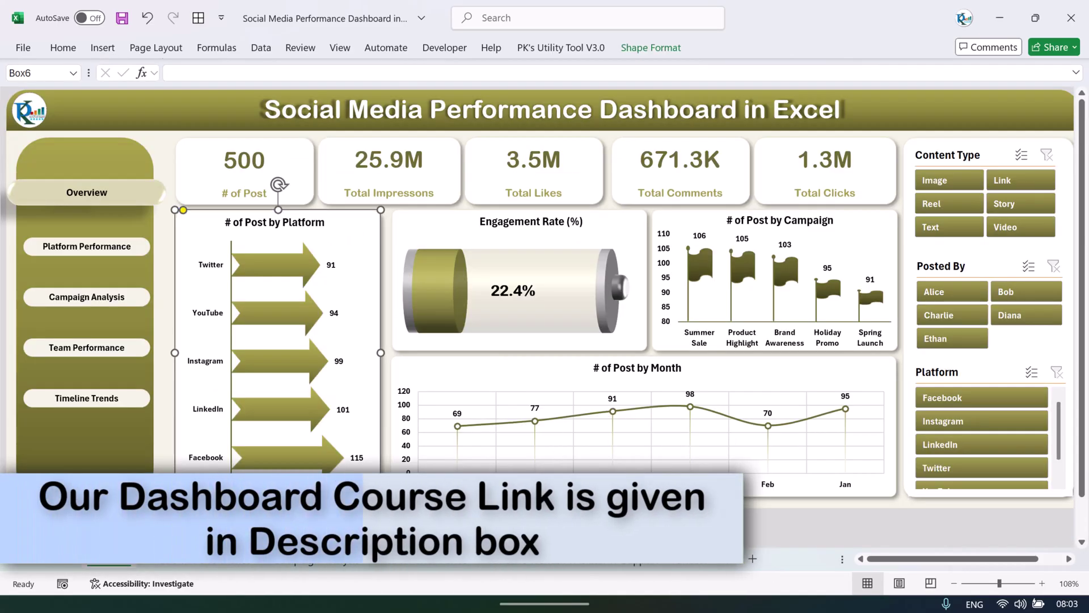
{"action": "left_click", "coordinate": [696, 561]}
Turn off gridlines on Sheet1 from the View tab.
{"action": "left_click", "coordinate": [250, 180]}
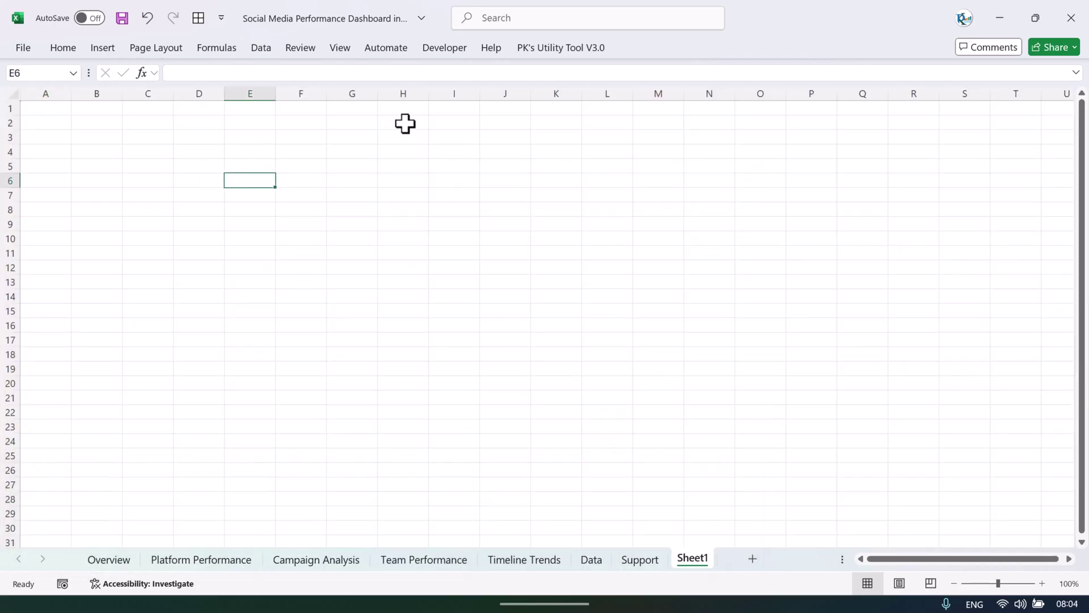
{"action": "left_click", "coordinate": [340, 49]}
{"action": "left_click", "coordinate": [472, 90]}
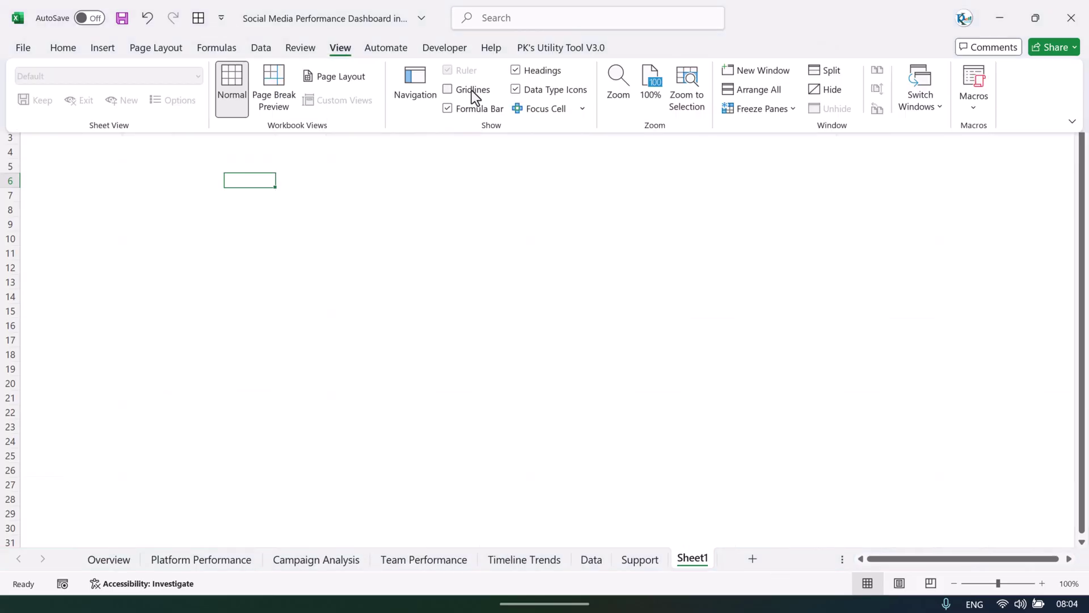
{"action": "left_click", "coordinate": [108, 50]}
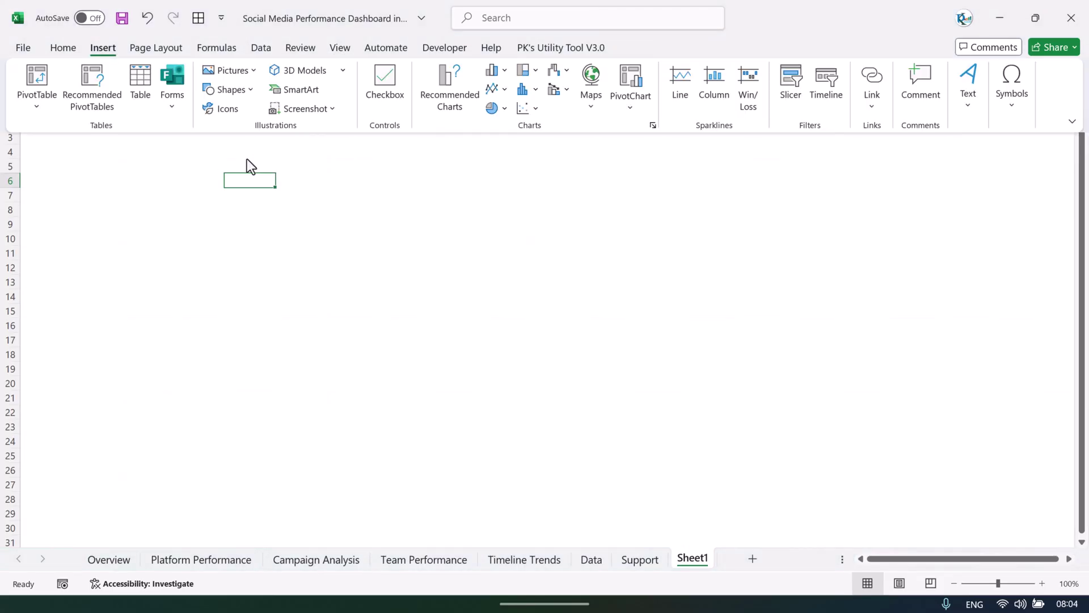
Draw a top-corners-rounded rectangle over A1:T33 and flatten its corners square.
{"action": "left_click", "coordinate": [250, 91]}
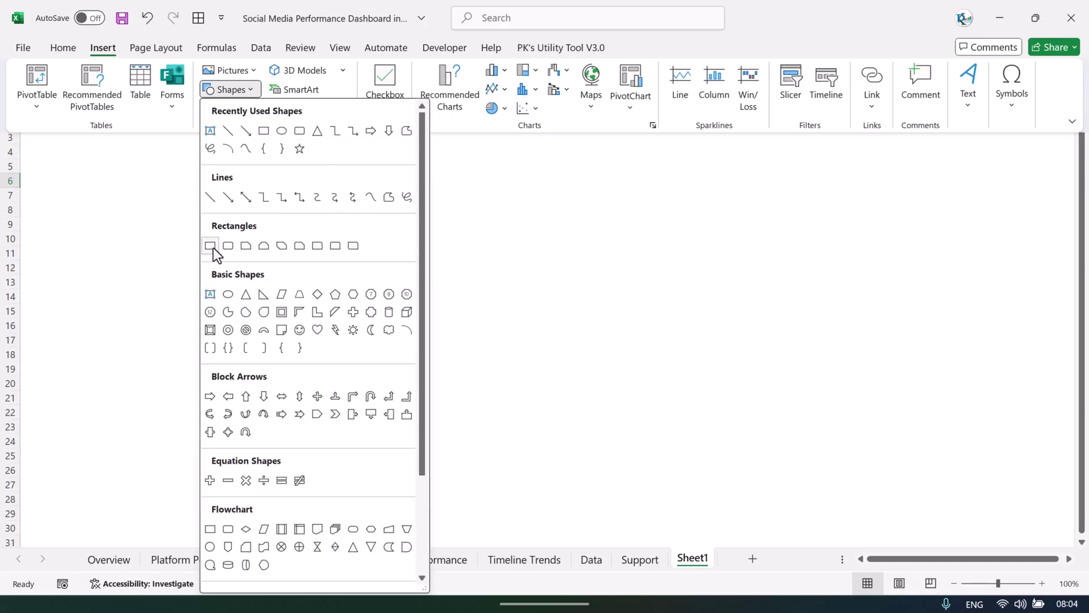
{"action": "left_click", "coordinate": [335, 245]}
{"action": "left_click_drag", "start_coordinate": [39, 102], "coordinate": [1007, 544]}
{"action": "scroll", "coordinate": [510, 250], "scroll_direction": "up", "scroll_amount": 1}
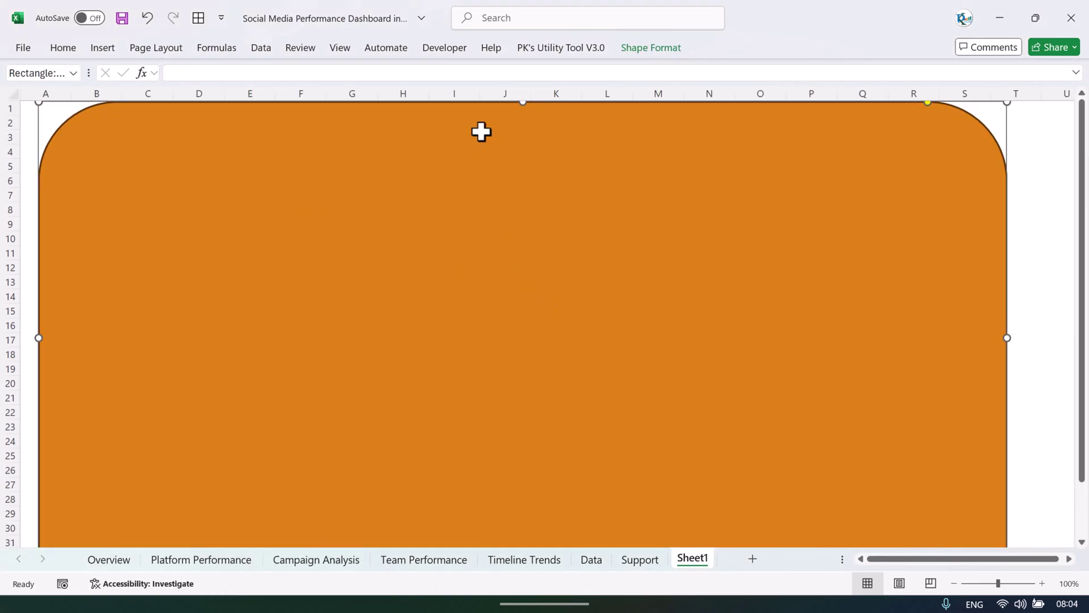
{"action": "left_click_drag", "start_coordinate": [927, 103], "coordinate": [995, 105]}
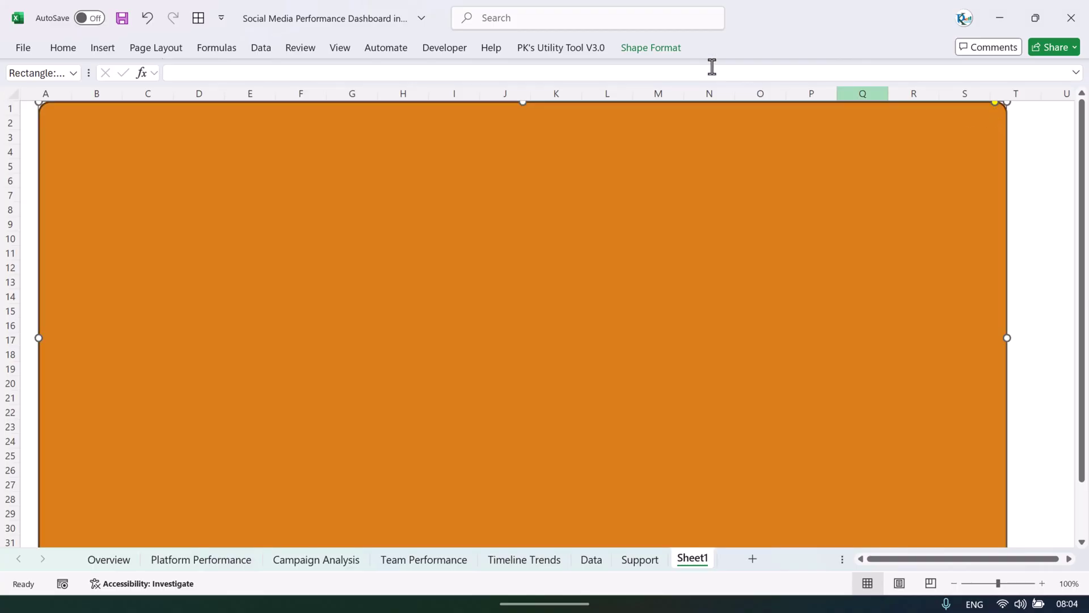
Fill the rectangle Tan Accent 5 Lighter 80% with a teal outline, then view Overview.
{"action": "left_click", "coordinate": [660, 49]}
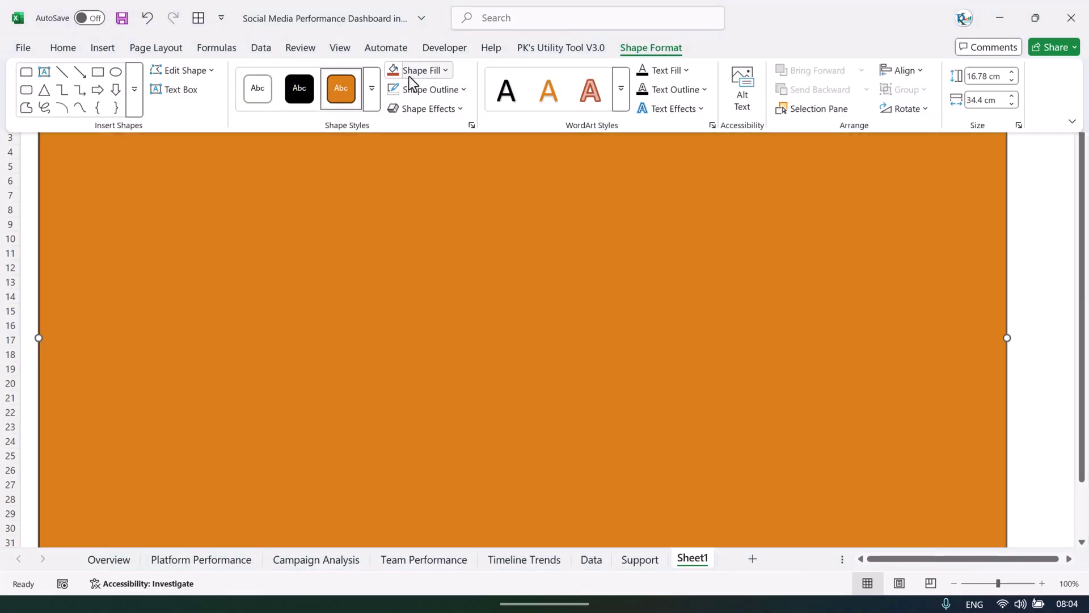
{"action": "left_click", "coordinate": [410, 73]}
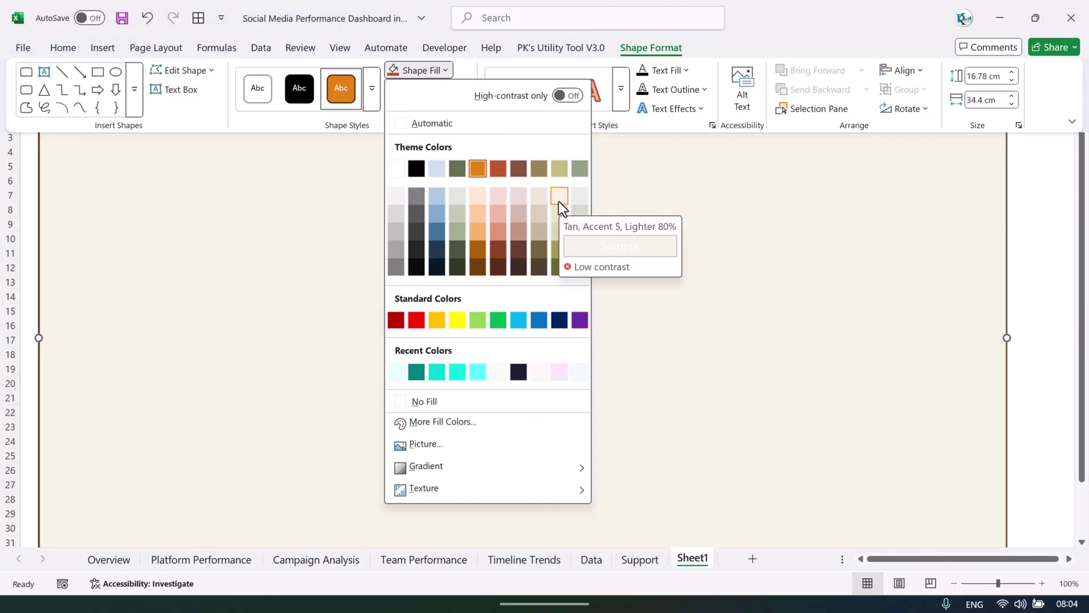
{"action": "left_click", "coordinate": [560, 199]}
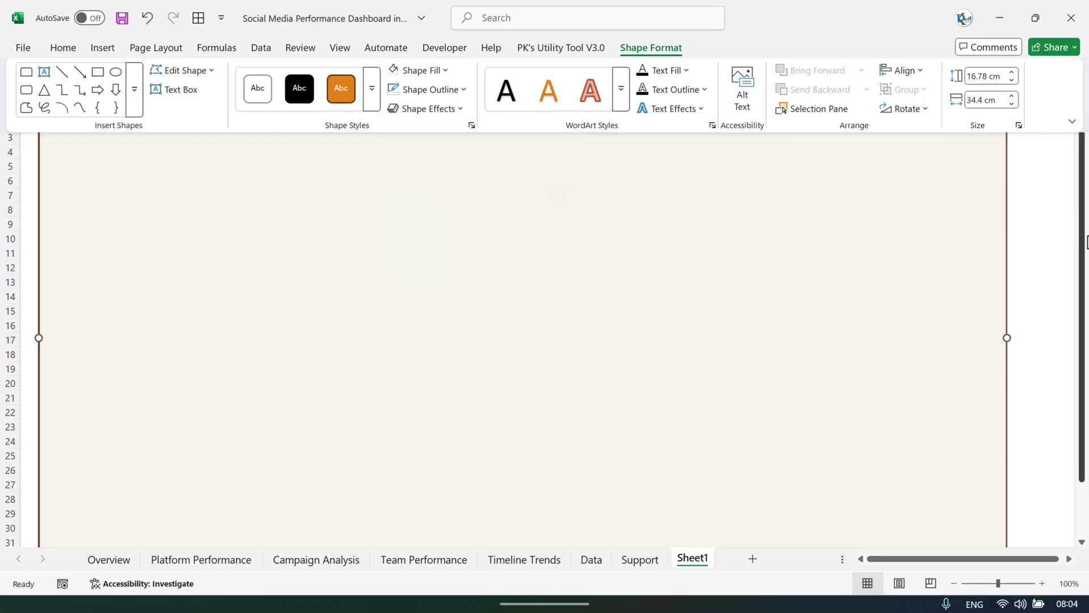
{"action": "left_click", "coordinate": [1081, 242]}
{"action": "double_click", "coordinate": [672, 50]}
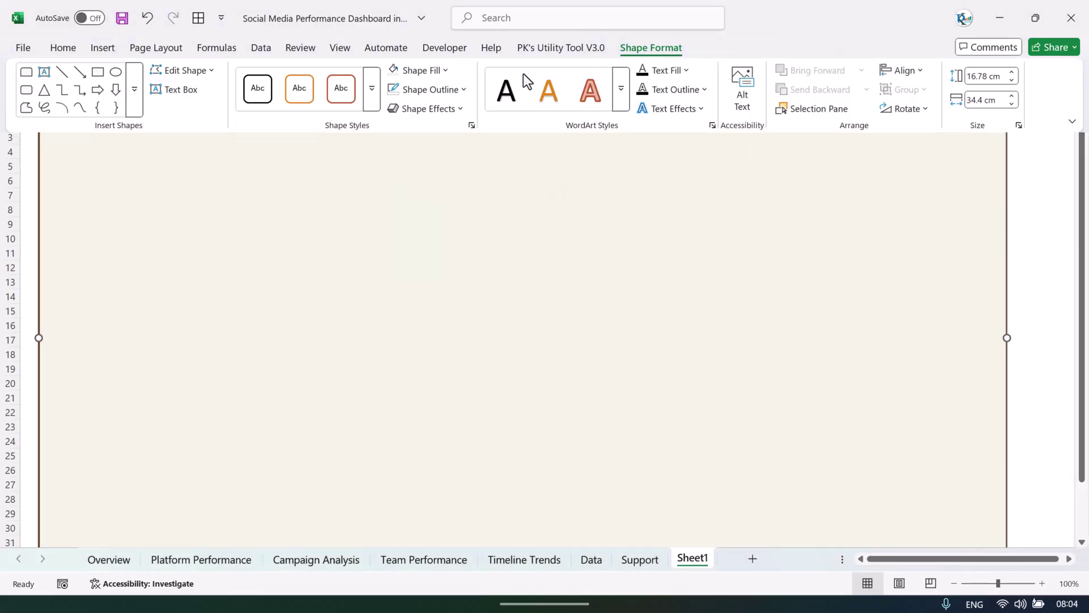
{"action": "left_click", "coordinate": [451, 97]}
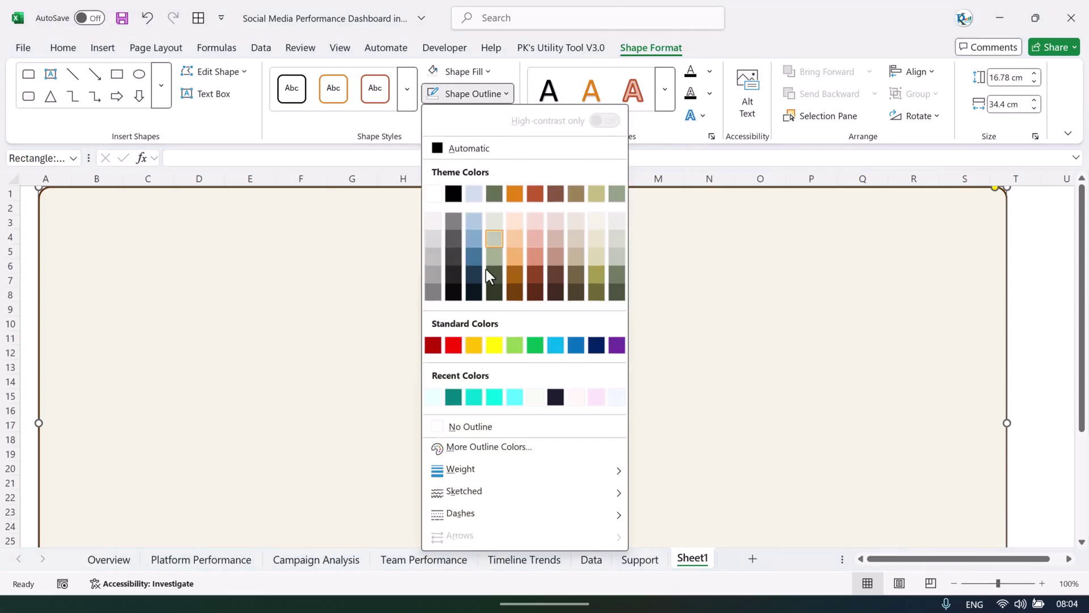
{"action": "left_click", "coordinate": [479, 403]}
{"action": "left_click", "coordinate": [108, 559]}
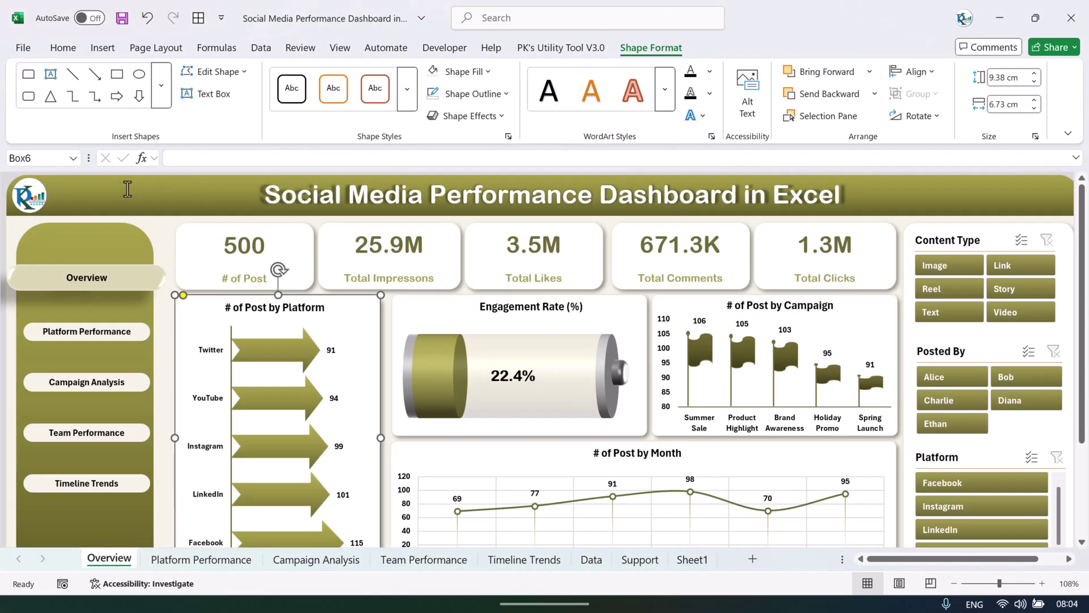
Back on Sheet1, nudge the large tan background rectangle slightly right and down.
{"action": "left_click", "coordinate": [692, 560]}
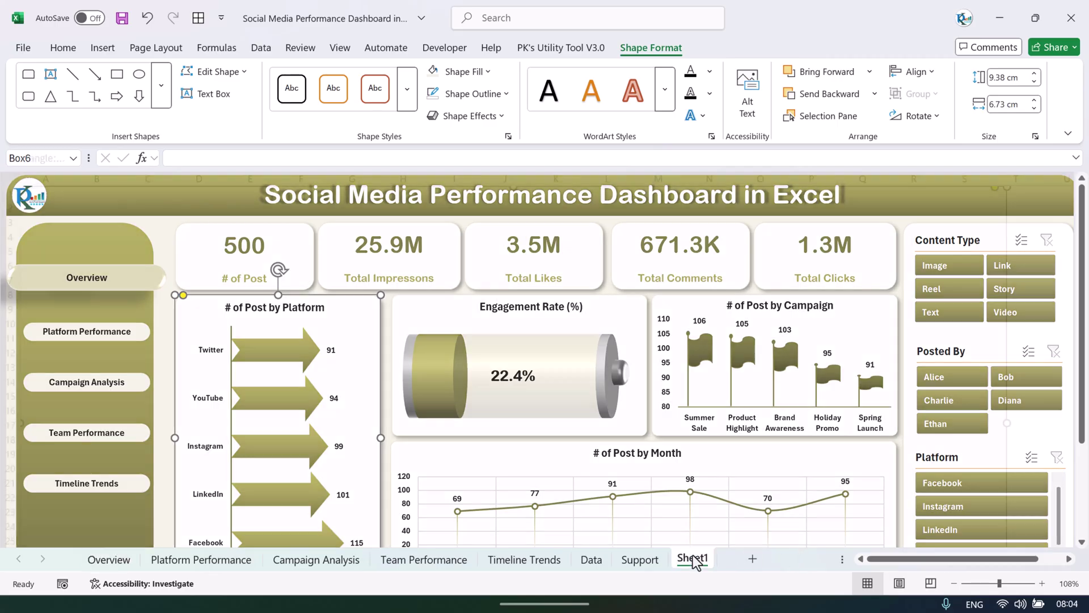
{"action": "left_click", "coordinate": [1040, 270]}
{"action": "left_click", "coordinate": [794, 266]}
{"action": "left_click_drag", "start_coordinate": [793, 266], "coordinate": [797, 268]}
Draw an orange round-top banner from A1 to column T, about rows 1–3 tall.
{"action": "left_click", "coordinate": [103, 51]}
{"action": "left_click", "coordinate": [233, 111]}
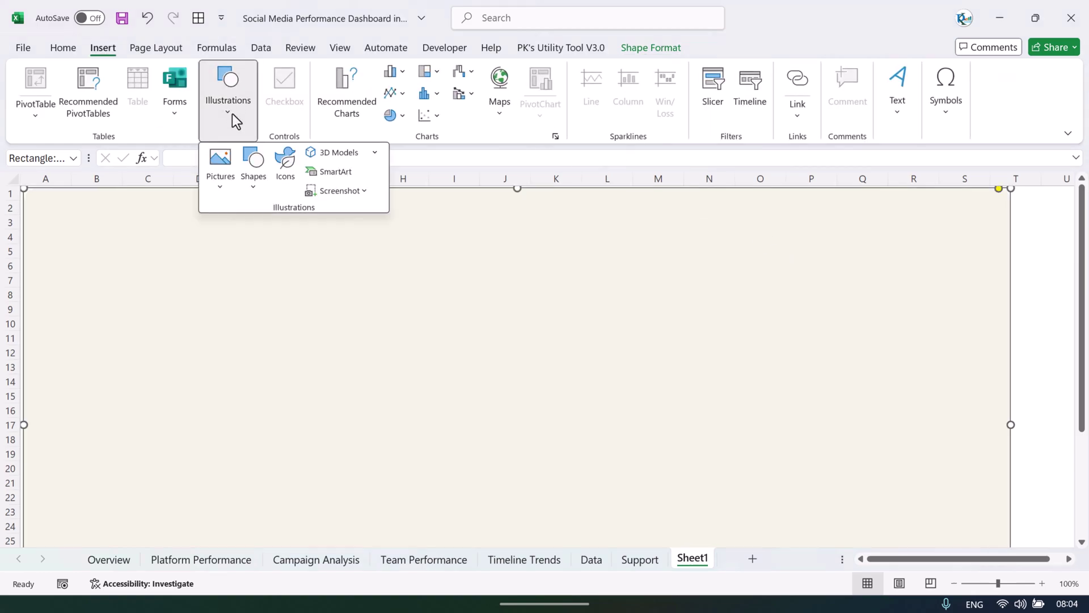
{"action": "left_click", "coordinate": [260, 192]}
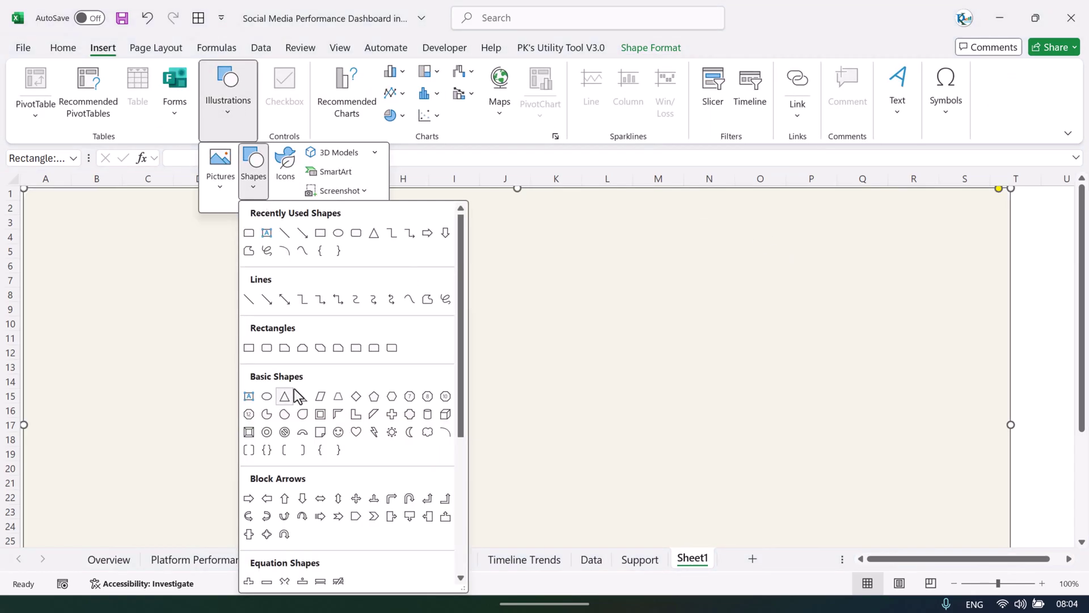
{"action": "left_click", "coordinate": [376, 348]}
{"action": "mouse_move", "coordinate": [31, 195]}
{"action": "left_mouse_down"}
{"action": "mouse_move", "coordinate": [107, 236]}
{"action": "mouse_move", "coordinate": [715, 335]}
{"action": "left_mouse_up"}
{"action": "left_click_drag", "start_coordinate": [495, 273], "coordinate": [489, 270]}
{"action": "left_click_drag", "start_coordinate": [706, 188], "coordinate": [996, 201]}
{"action": "left_click_drag", "start_coordinate": [1008, 255], "coordinate": [1010, 256]}
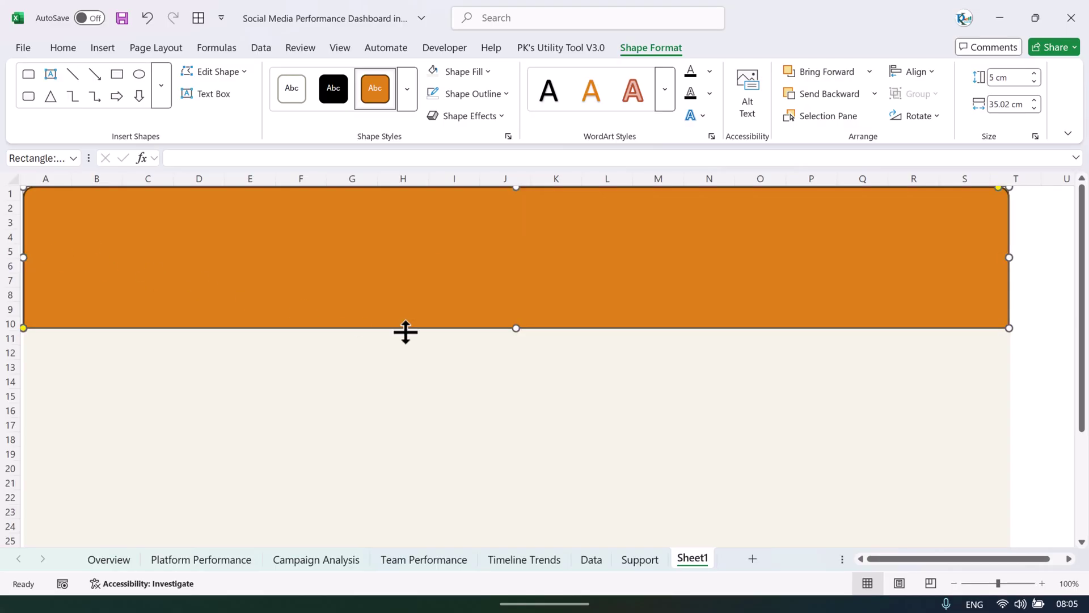
{"action": "left_click_drag", "start_coordinate": [514, 327], "coordinate": [544, 231]}
Give the top banner a ½ pt theme-colour outline and an olive fill.
{"action": "left_click", "coordinate": [469, 95]}
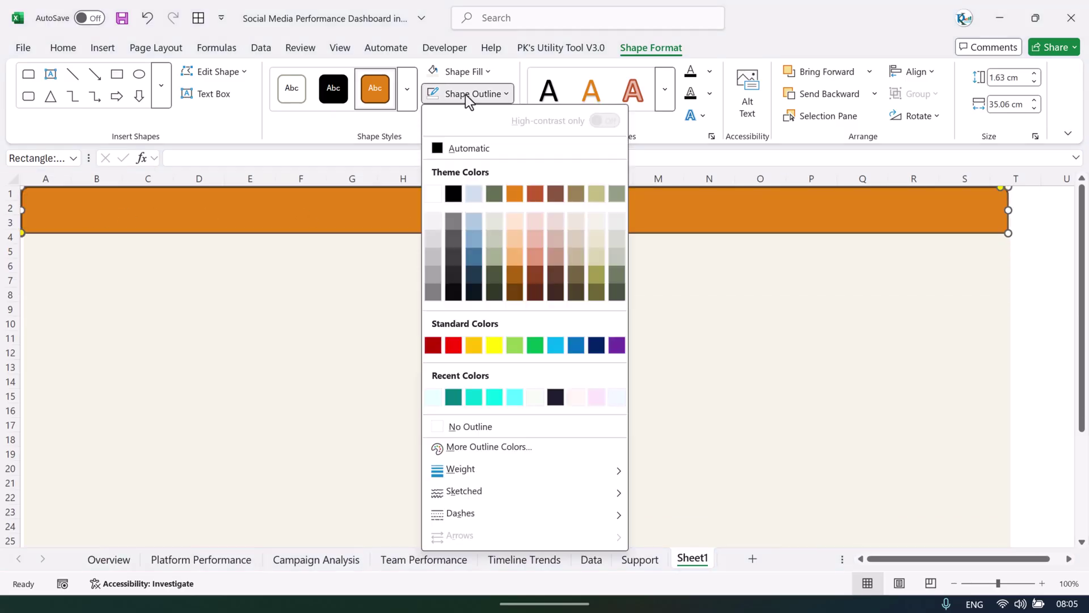
{"action": "left_click", "coordinate": [593, 274]}
{"action": "left_click", "coordinate": [493, 96]}
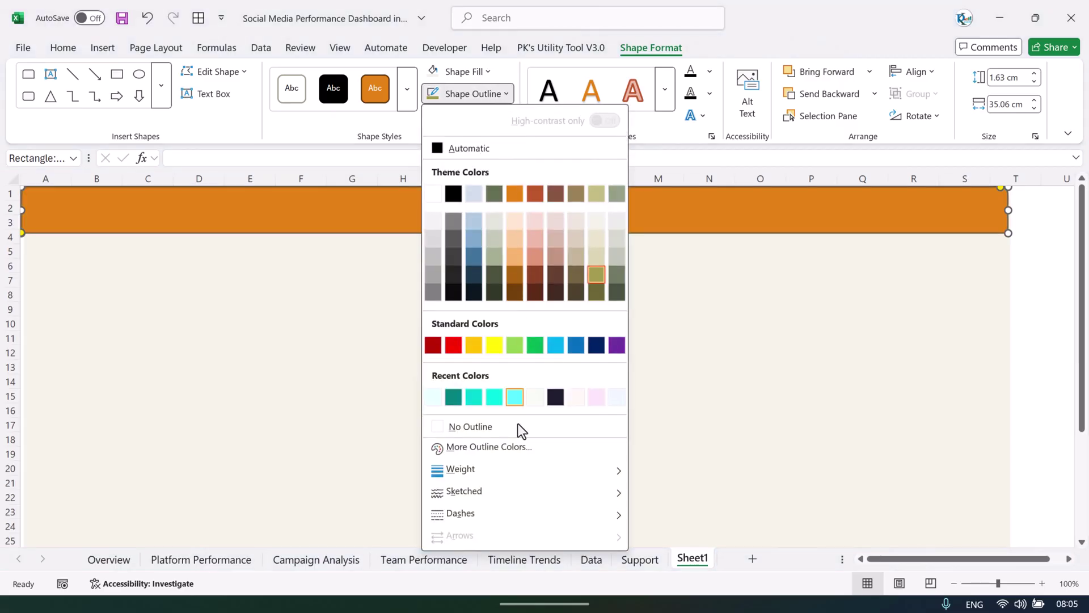
{"action": "mouse_move", "coordinate": [515, 476]}
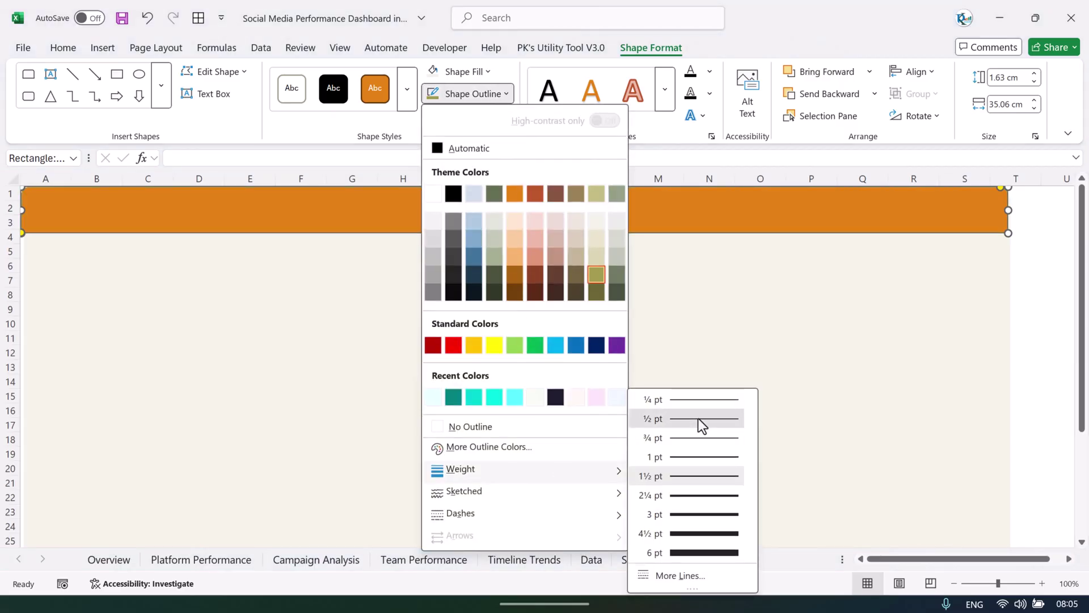
{"action": "left_click", "coordinate": [701, 419]}
{"action": "left_click", "coordinate": [466, 74]}
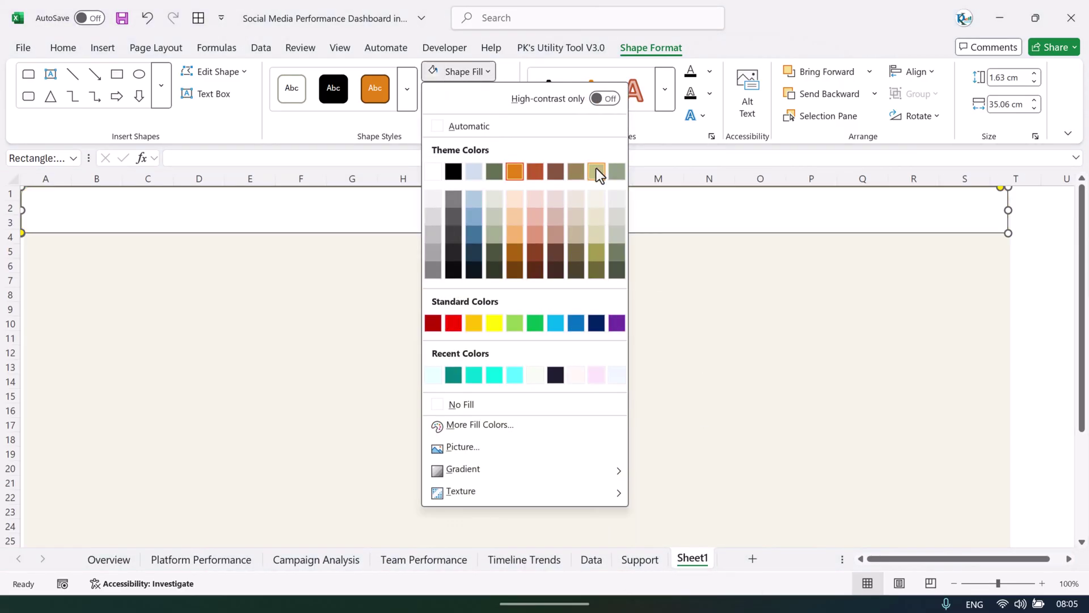
{"action": "left_click", "coordinate": [598, 253]}
{"action": "left_click", "coordinate": [1029, 239]}
{"action": "left_click", "coordinate": [897, 216]}
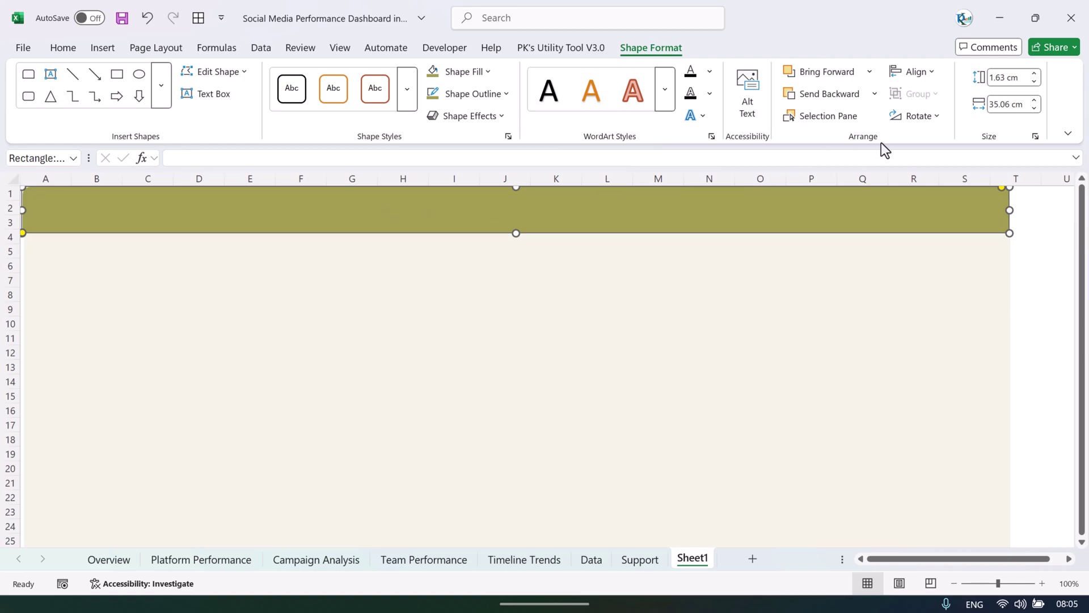
Insert WordArt reading 'Dashboard Name' and move it onto the olive banner.
{"action": "left_click", "coordinate": [97, 47]}
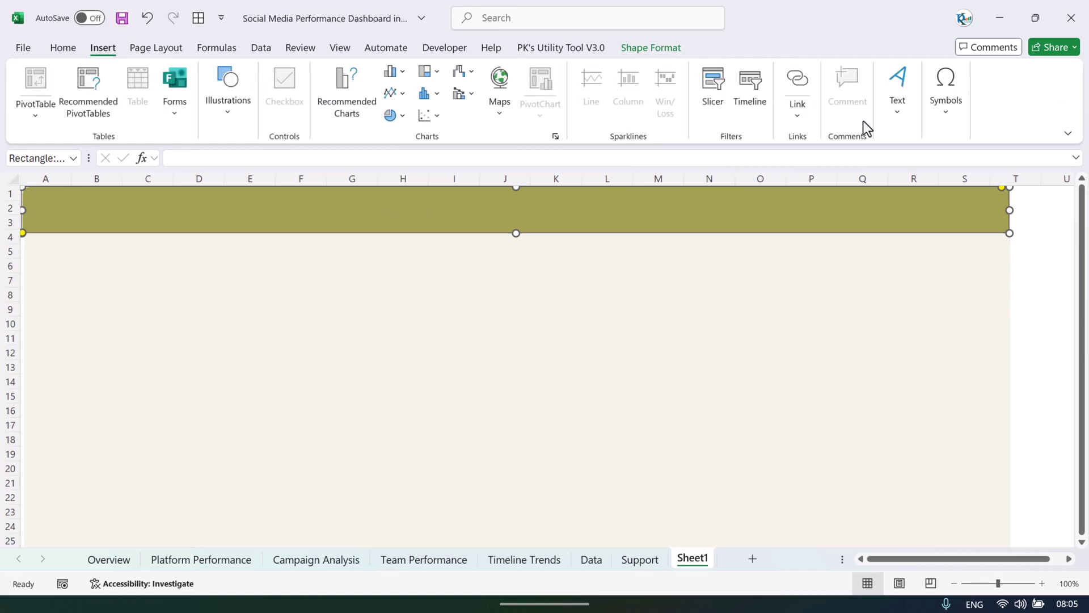
{"action": "left_click", "coordinate": [899, 108]}
{"action": "left_click", "coordinate": [975, 189]}
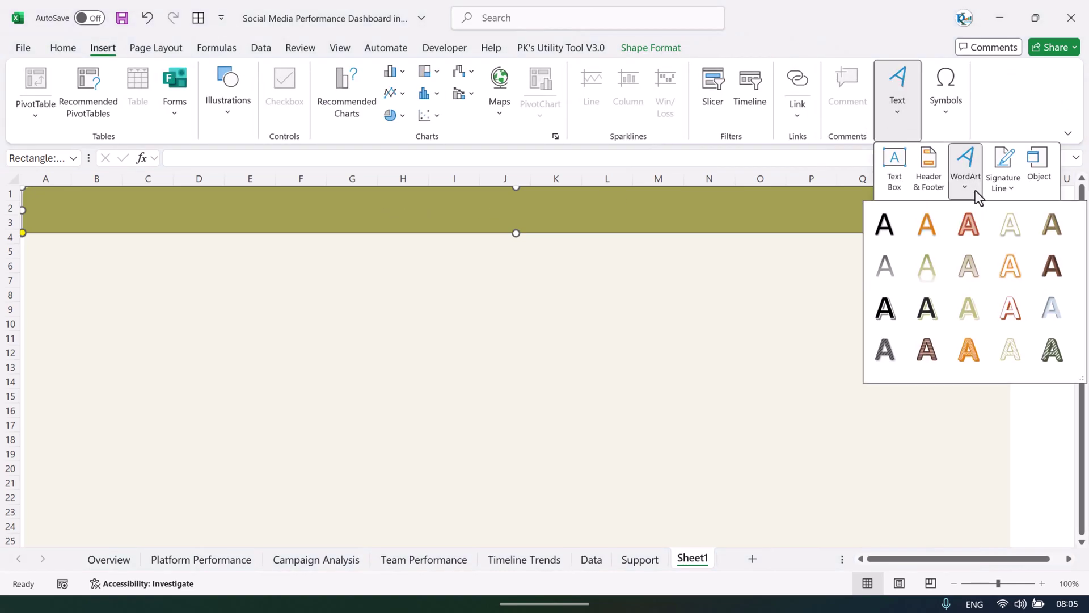
{"action": "left_click", "coordinate": [894, 230]}
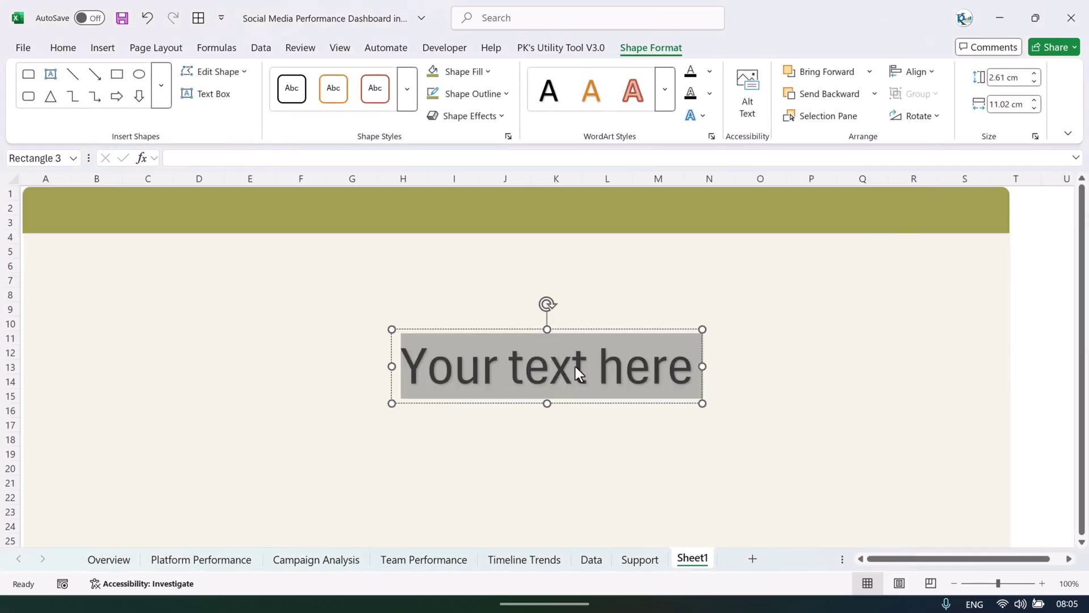
{"action": "type", "text": "Dashboard Name"}
{"action": "left_click_drag", "start_coordinate": [589, 404], "coordinate": [570, 258]}
Shrink the 'Dashboard Name' WordArt to 36 pt, centre it, and colour it white.
{"action": "left_click", "coordinate": [76, 52]}
{"action": "left_click", "coordinate": [311, 77]}
{"action": "left_click", "coordinate": [311, 77]}
{"action": "left_click", "coordinate": [313, 78]}
{"action": "left_click", "coordinate": [313, 79]}
{"action": "left_click_drag", "start_coordinate": [545, 237], "coordinate": [534, 237]}
{"action": "left_click", "coordinate": [314, 104]}
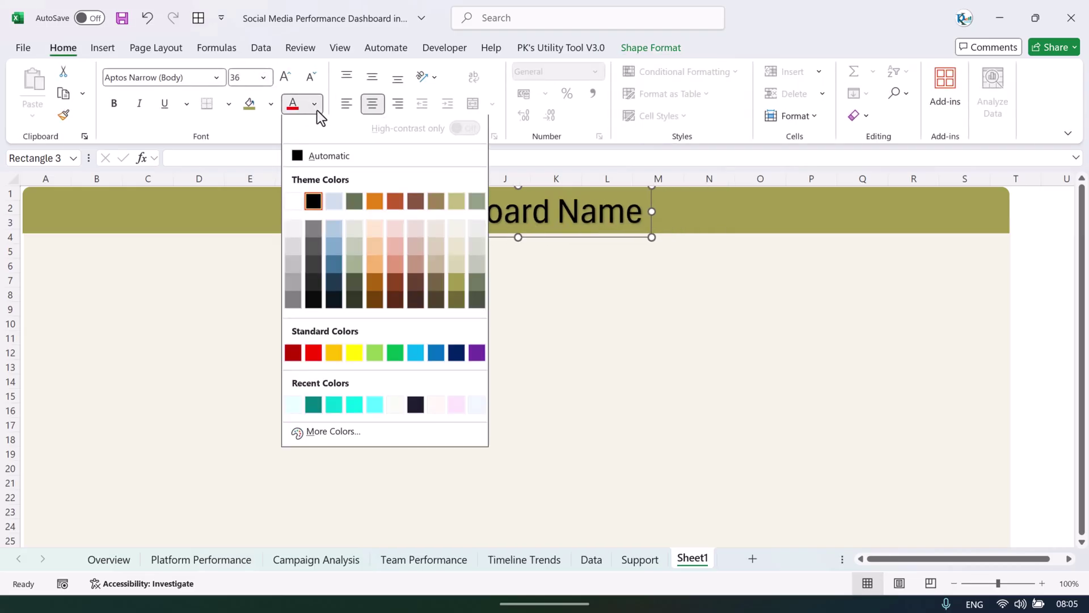
{"action": "left_click", "coordinate": [296, 206]}
{"action": "key", "text": "Escape"}
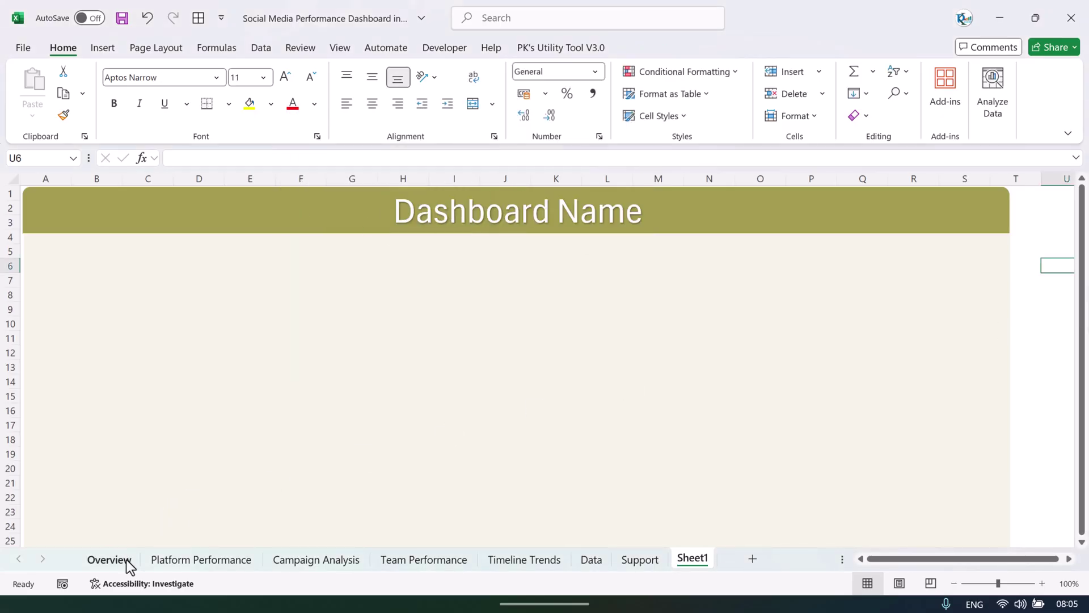
Compare the new Sheet1 banner against the Overview dashboard sheet.
{"action": "left_click", "coordinate": [110, 560]}
{"action": "left_click", "coordinate": [692, 559]}
{"action": "left_click", "coordinate": [120, 560]}
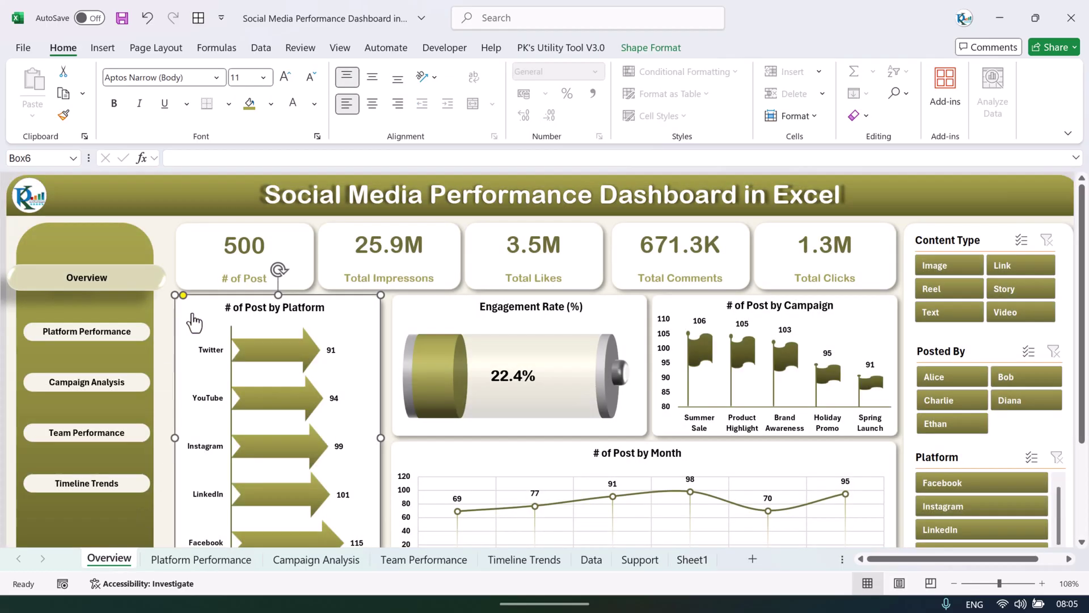
{"action": "left_click", "coordinate": [702, 562]}
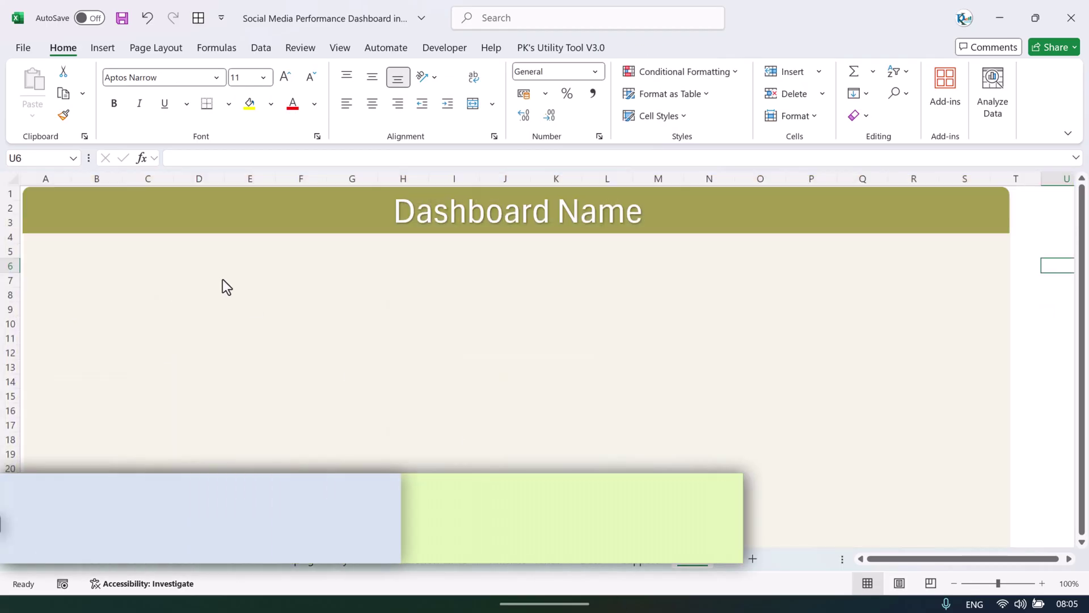
{"action": "left_click", "coordinate": [110, 49]}
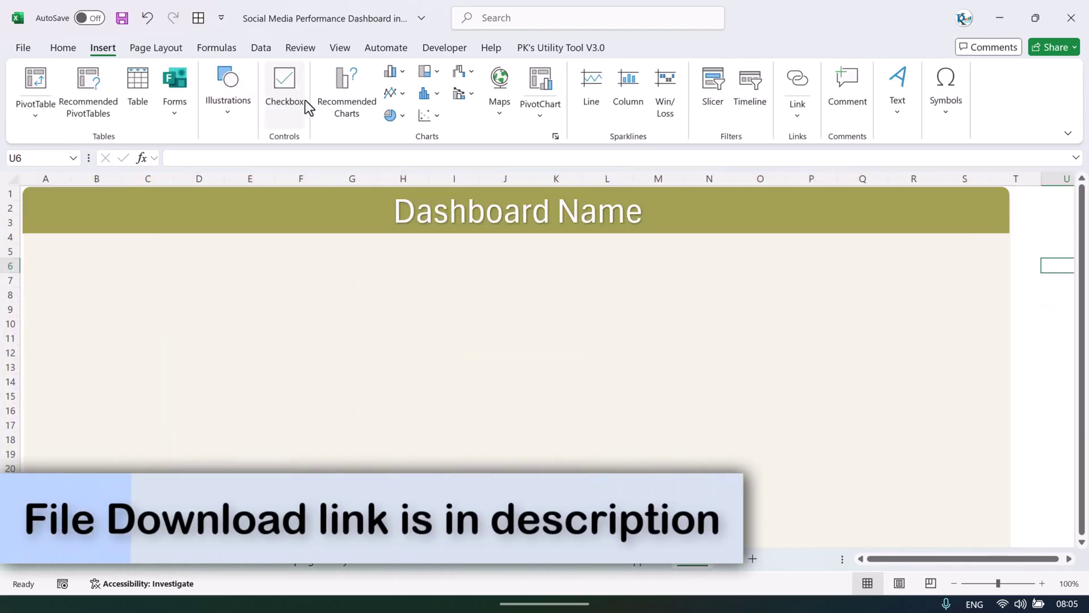
Draw a small rounded rectangle card spanning D5 to F9.
{"action": "left_click", "coordinate": [244, 116]}
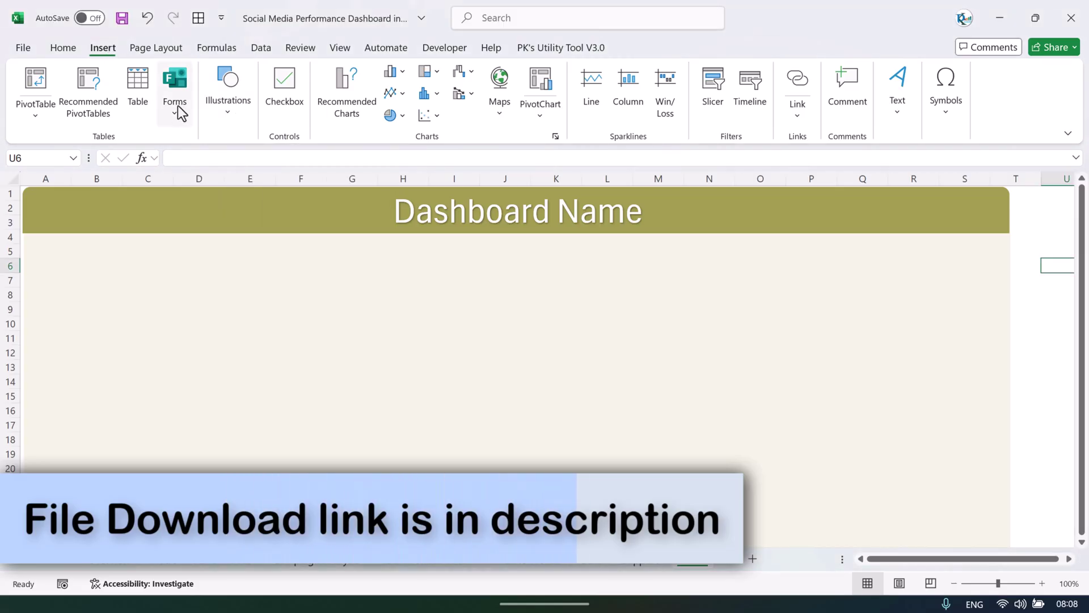
{"action": "left_click", "coordinate": [238, 121]}
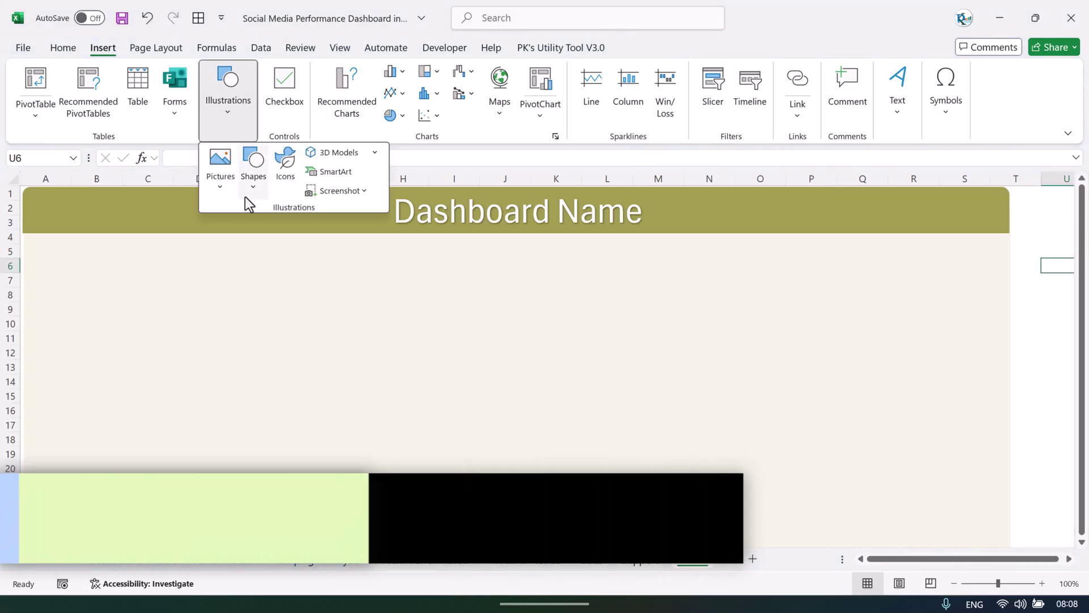
{"action": "left_click", "coordinate": [254, 164]}
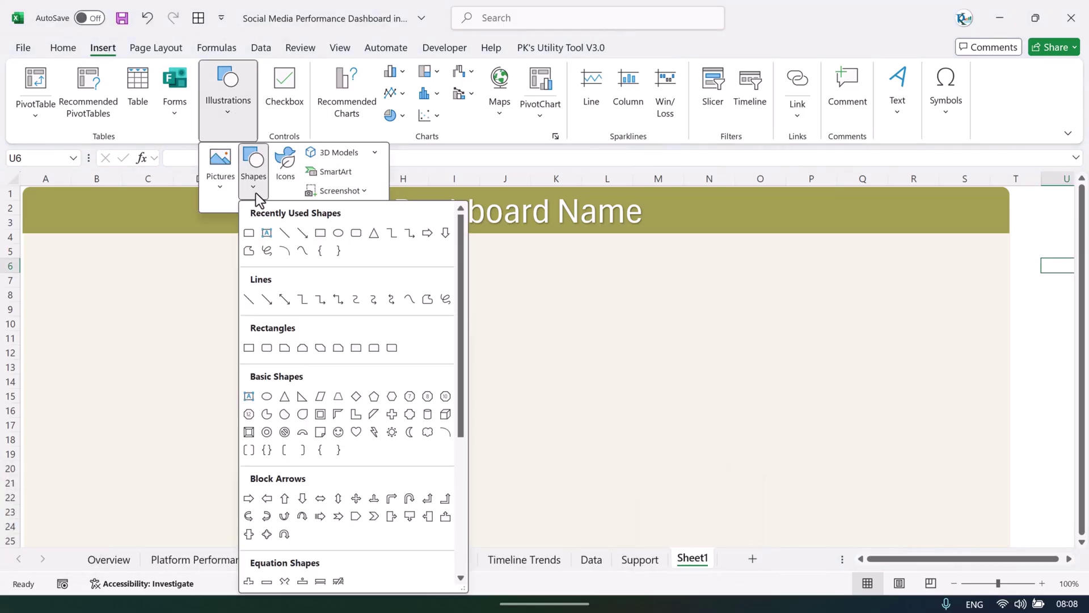
{"action": "left_click", "coordinate": [267, 348]}
{"action": "left_click_drag", "start_coordinate": [206, 260], "coordinate": [279, 285]}
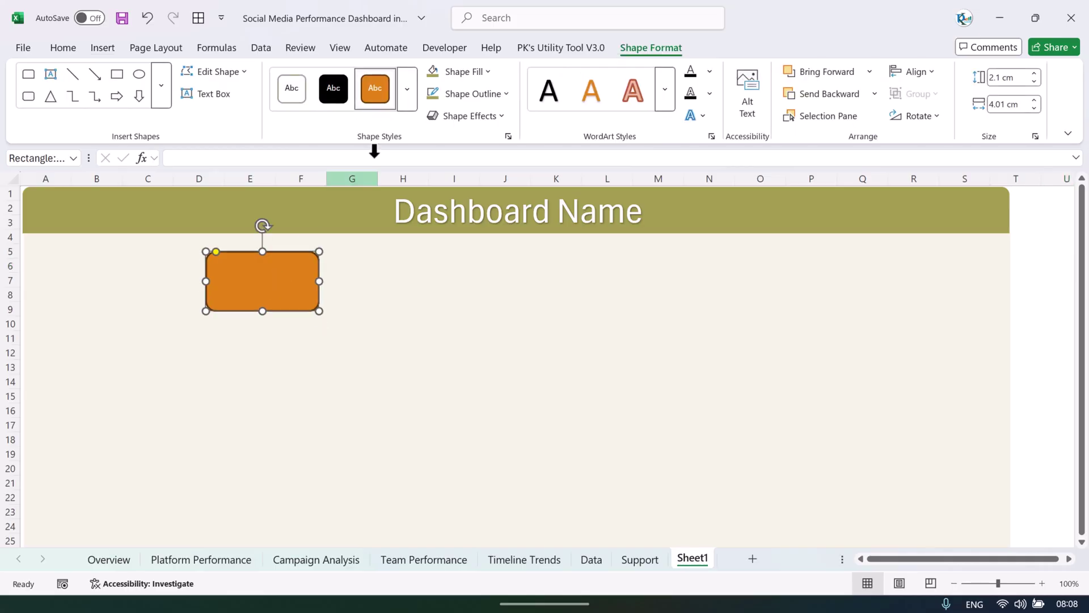
Give the card a white fill and a ½ pt olive outline.
{"action": "left_click", "coordinate": [477, 67]}
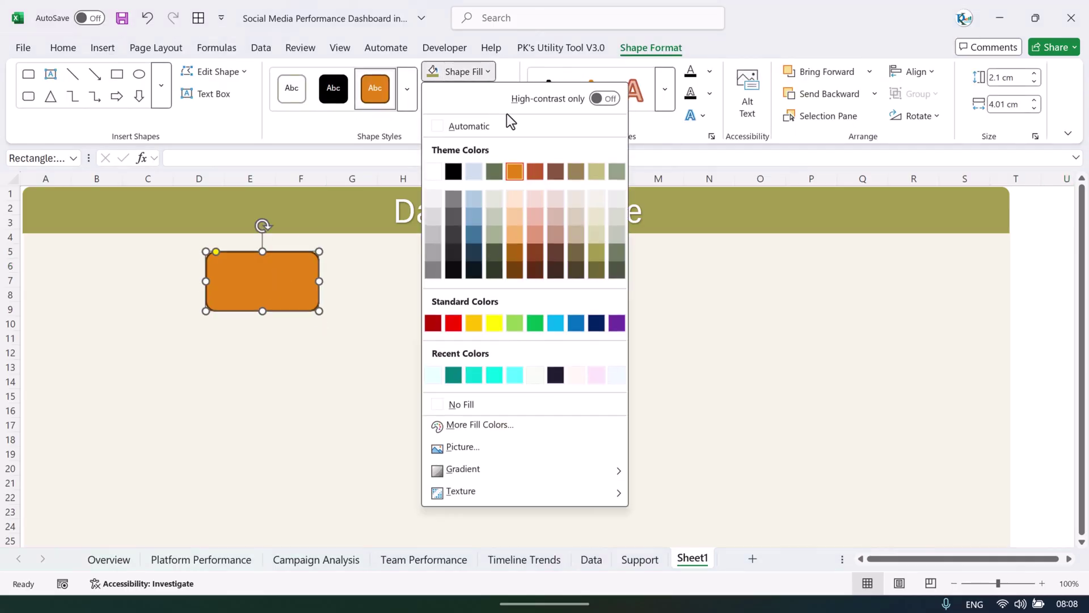
{"action": "left_click", "coordinate": [471, 404]}
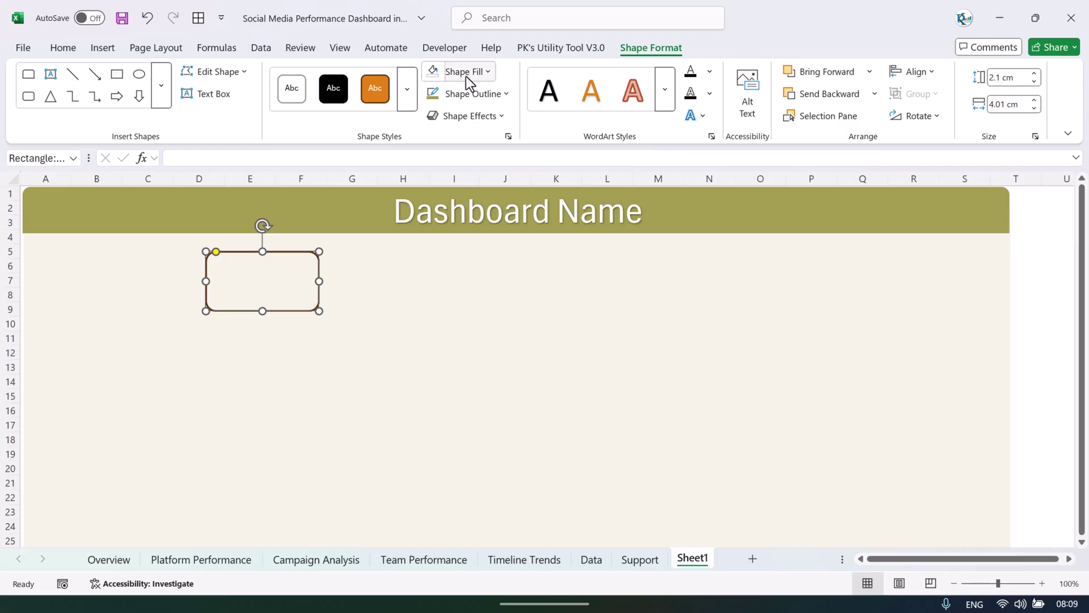
{"action": "left_click", "coordinate": [467, 74]}
{"action": "left_click", "coordinate": [449, 173]}
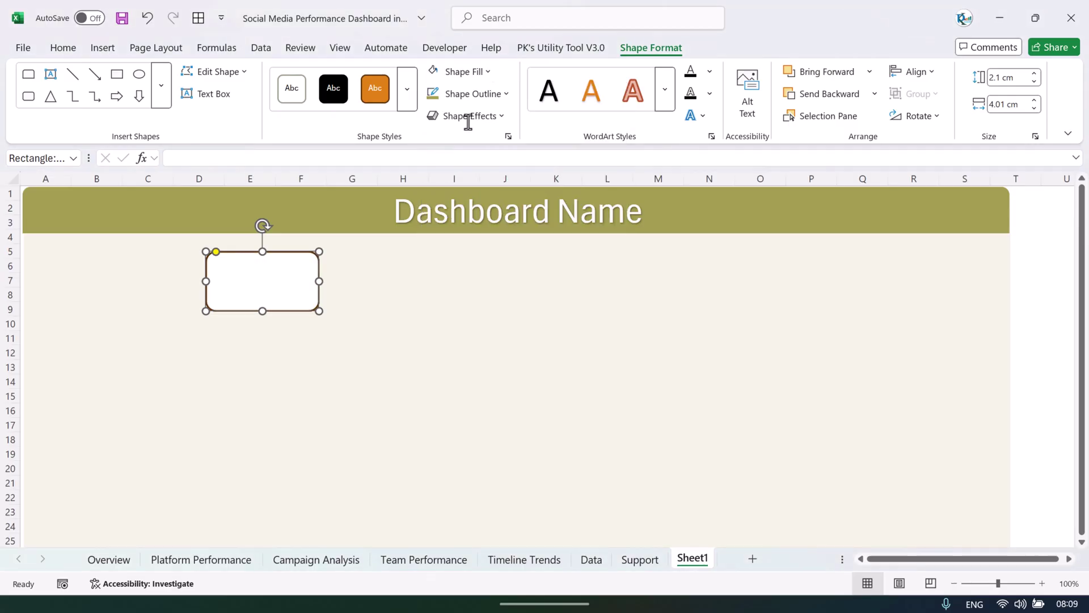
{"action": "left_click", "coordinate": [471, 93]}
{"action": "left_click", "coordinate": [597, 278]}
{"action": "left_click", "coordinate": [486, 94]}
{"action": "mouse_move", "coordinate": [556, 469]}
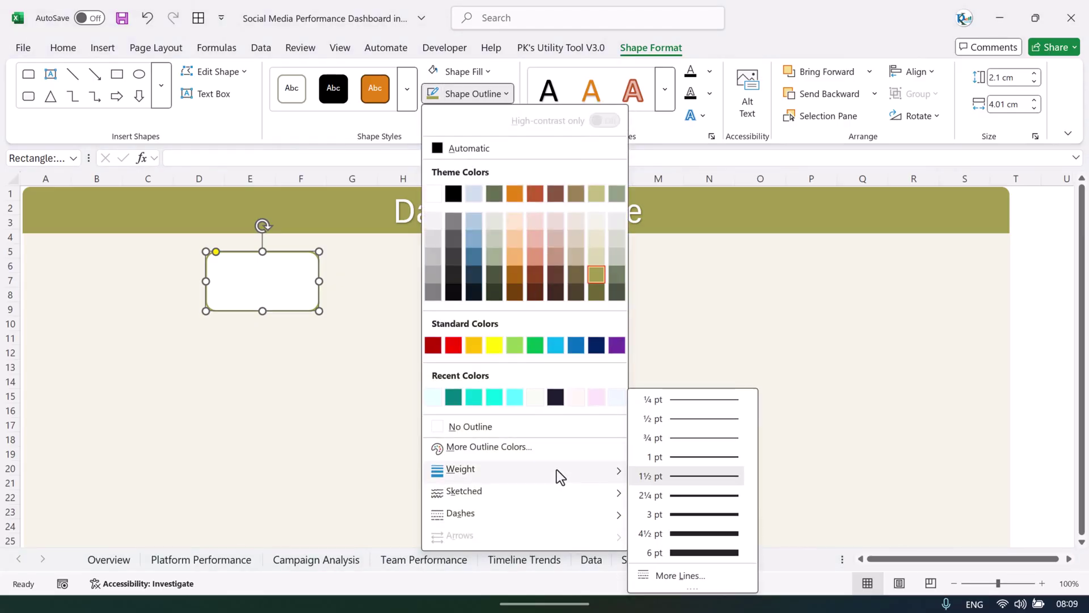
{"action": "left_click", "coordinate": [704, 423]}
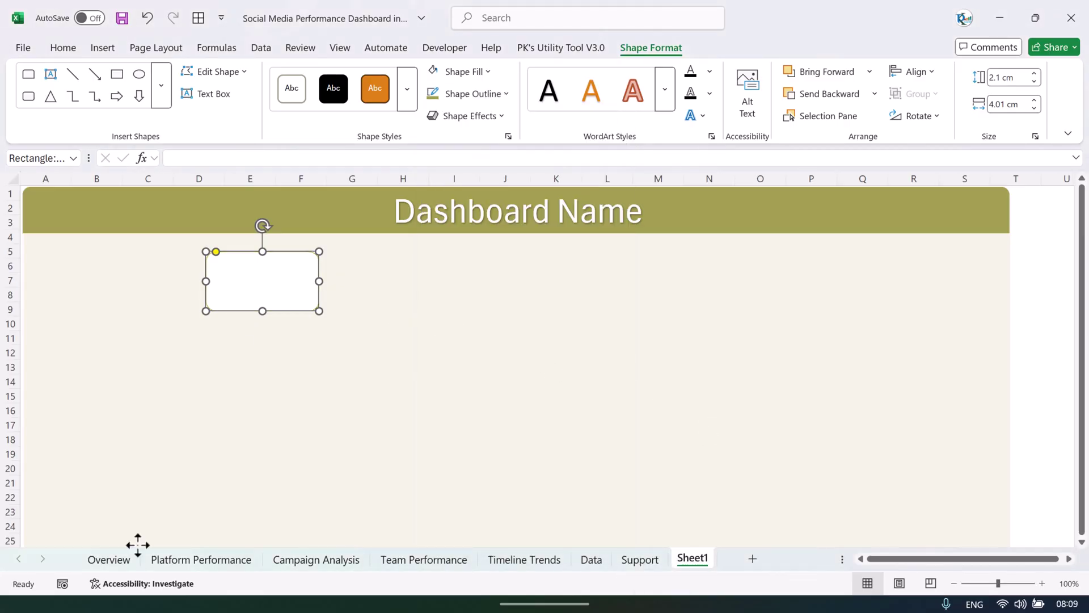
Check the Overview KPI cards, then add an outer offset shadow to the card.
{"action": "left_click", "coordinate": [111, 559]}
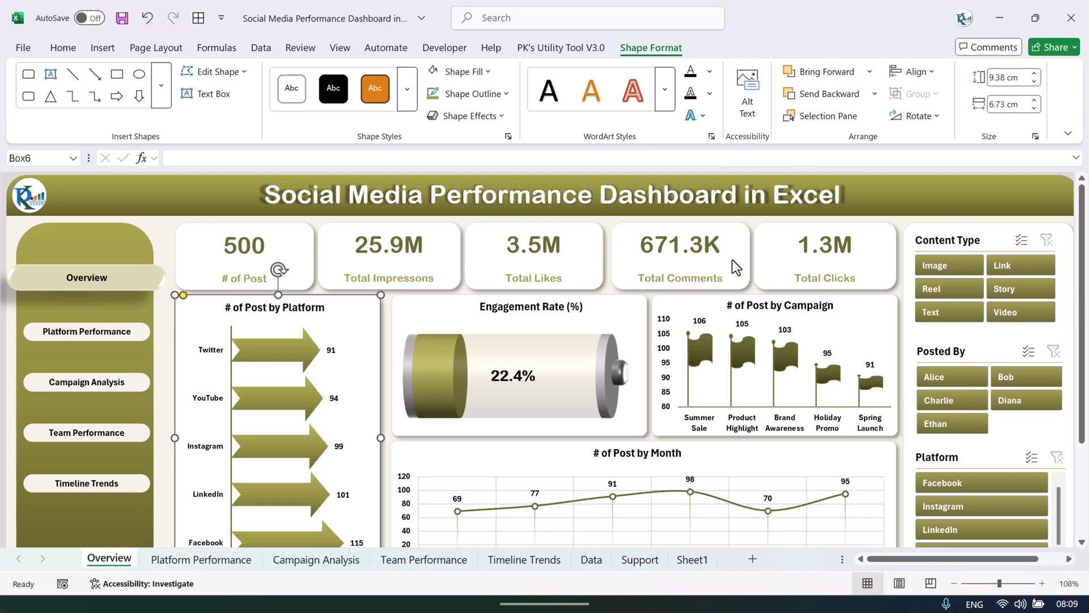
{"action": "left_click", "coordinate": [692, 560]}
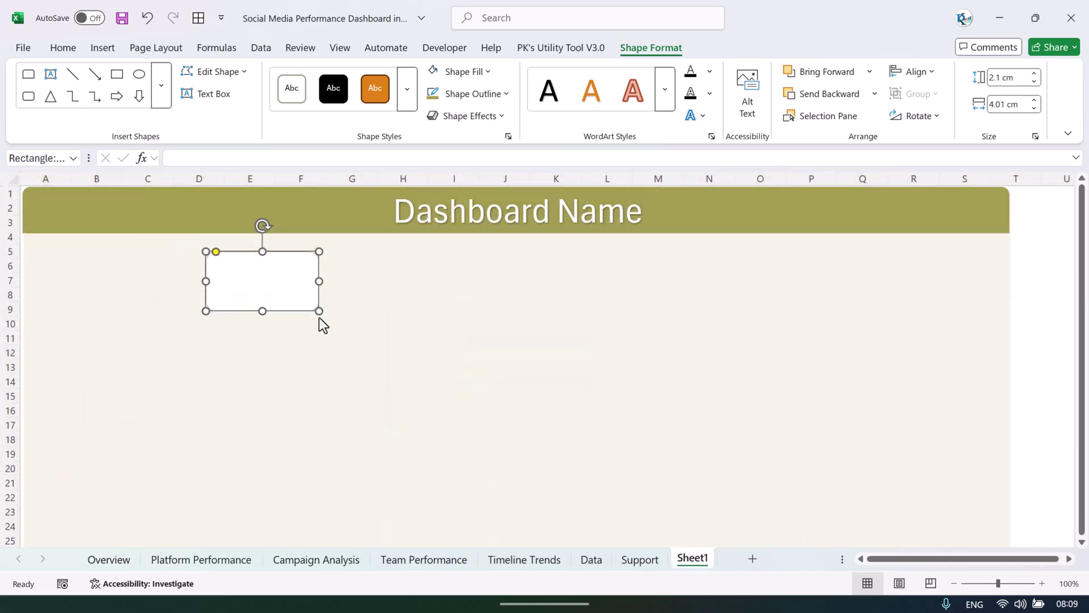
{"action": "left_click", "coordinate": [492, 116]}
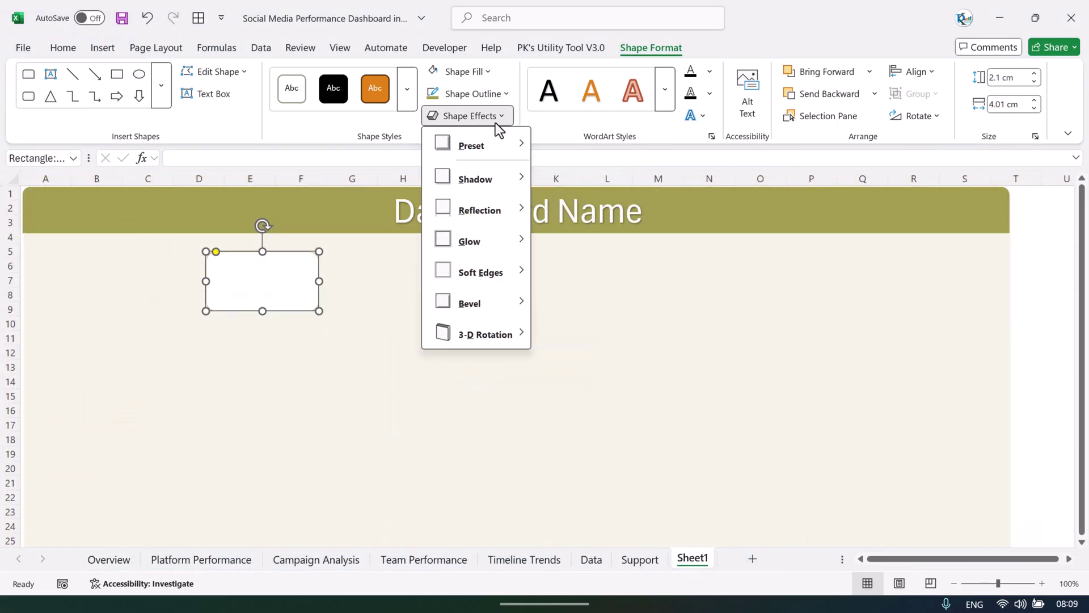
{"action": "mouse_move", "coordinate": [500, 182]}
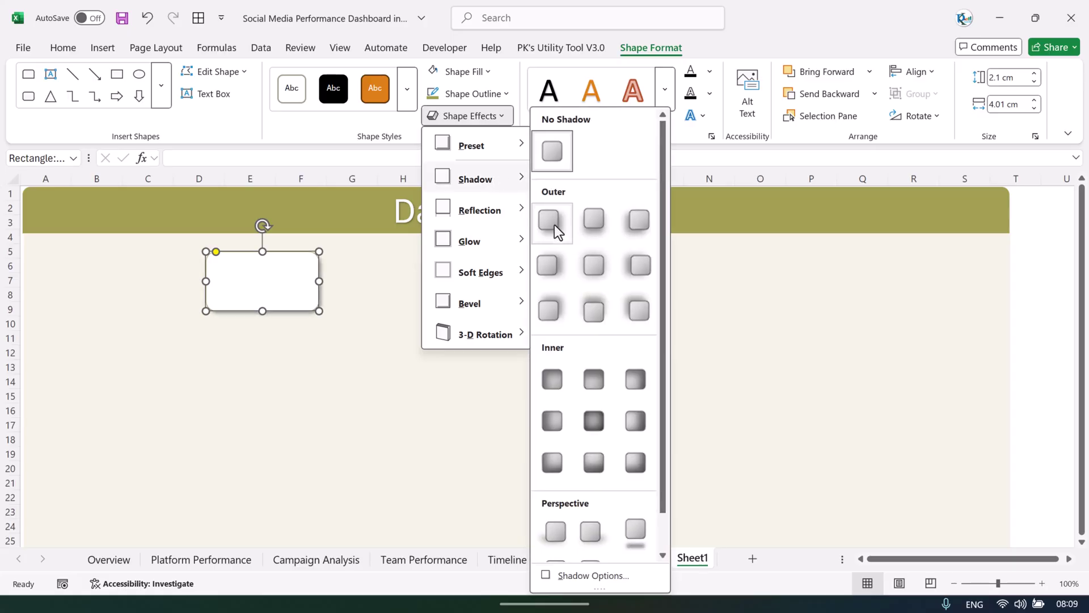
{"action": "left_click", "coordinate": [554, 225]}
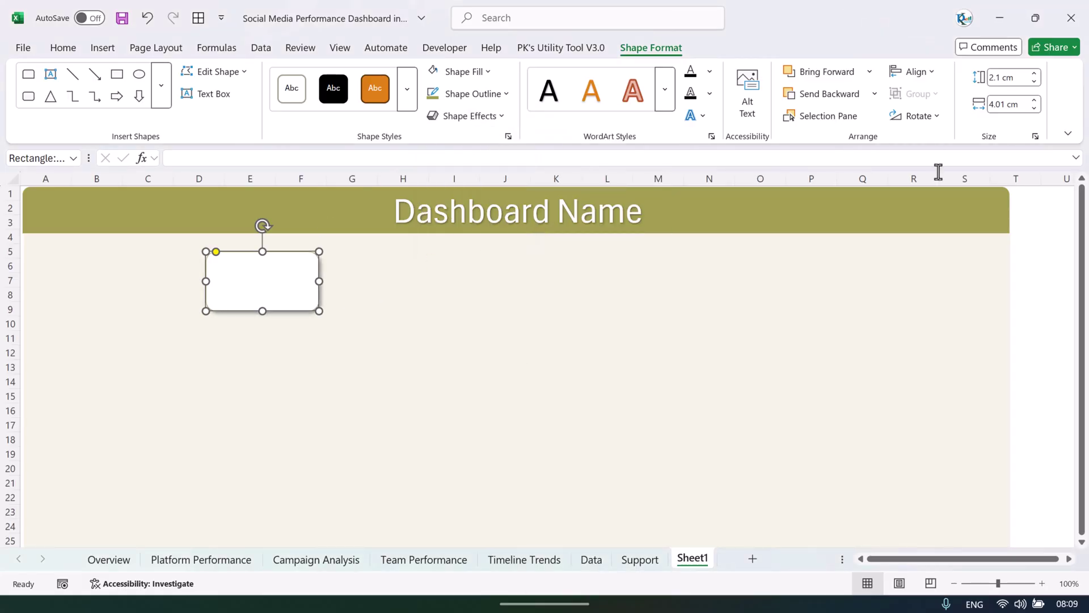
{"action": "left_click", "coordinate": [102, 47]}
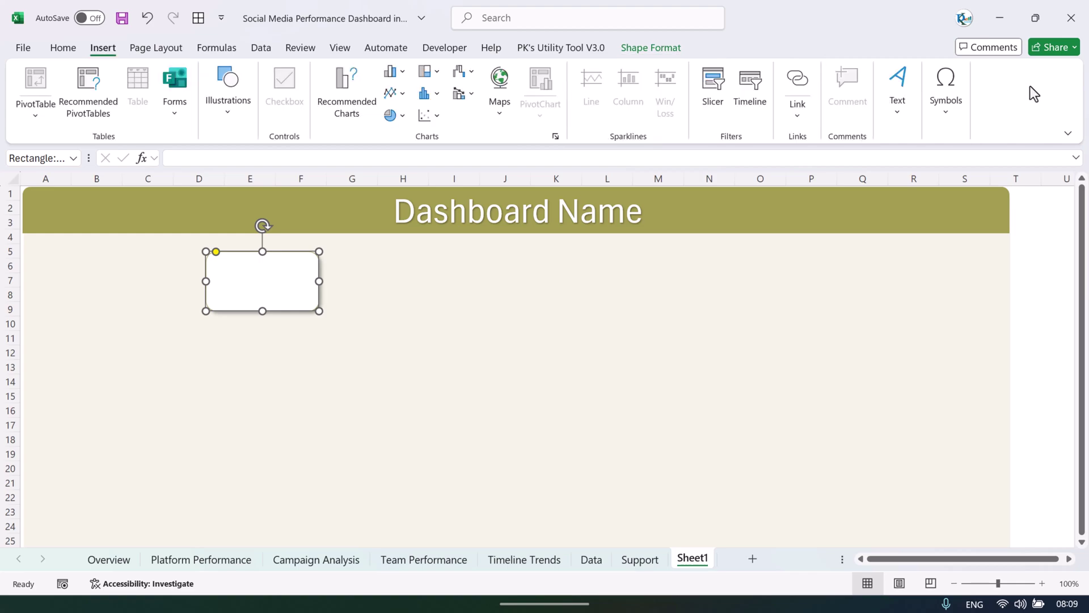
Draw a text box inside the card linked to =Support!H3.
{"action": "left_click", "coordinate": [899, 108]}
{"action": "left_click", "coordinate": [893, 172]}
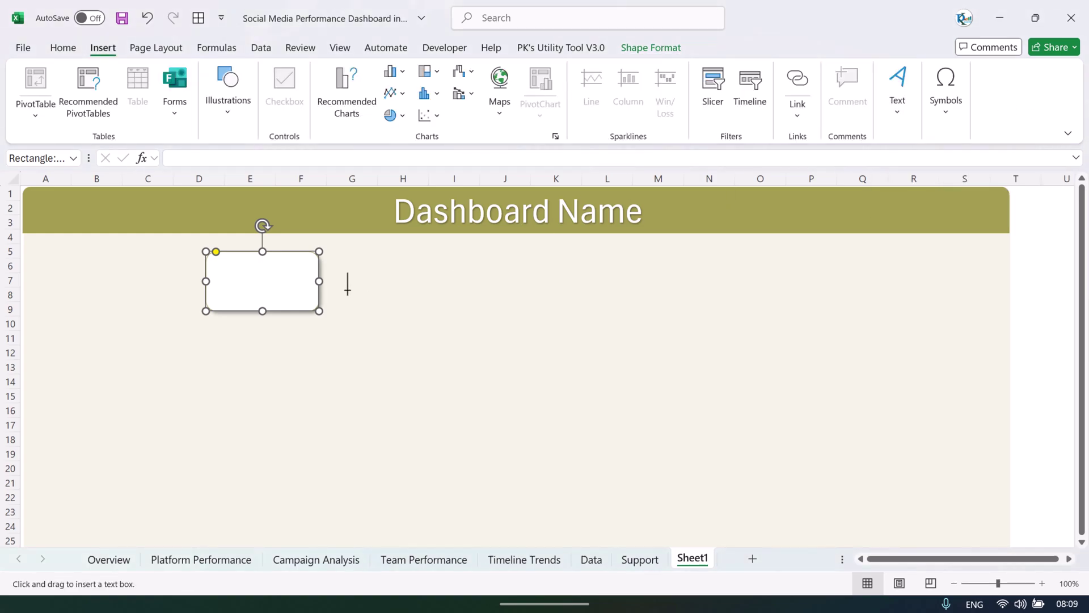
{"action": "left_click_drag", "start_coordinate": [216, 289], "coordinate": [311, 306]}
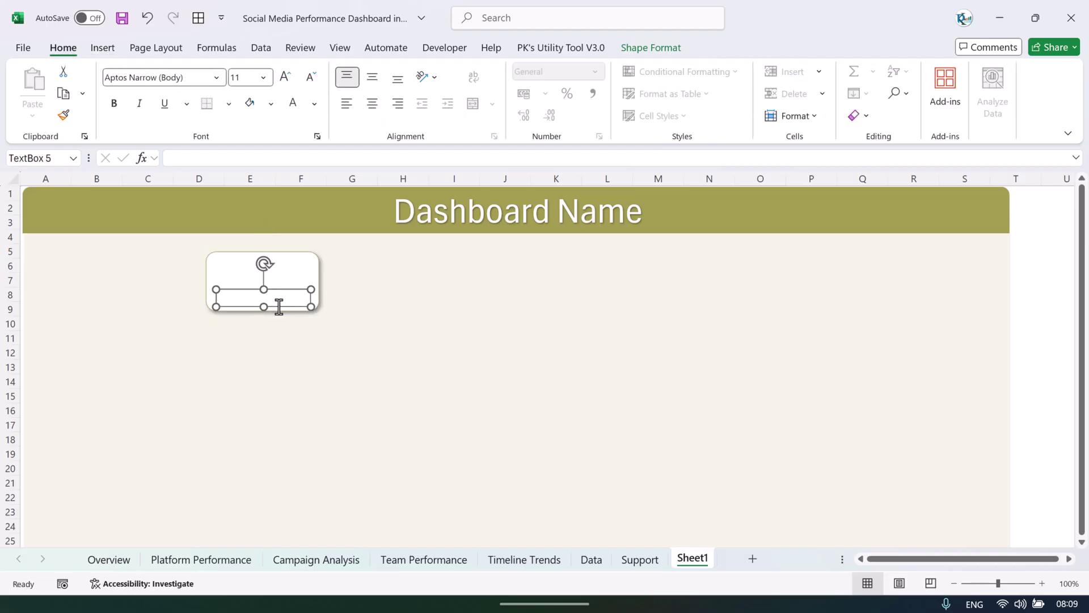
{"action": "left_click", "coordinate": [216, 157]}
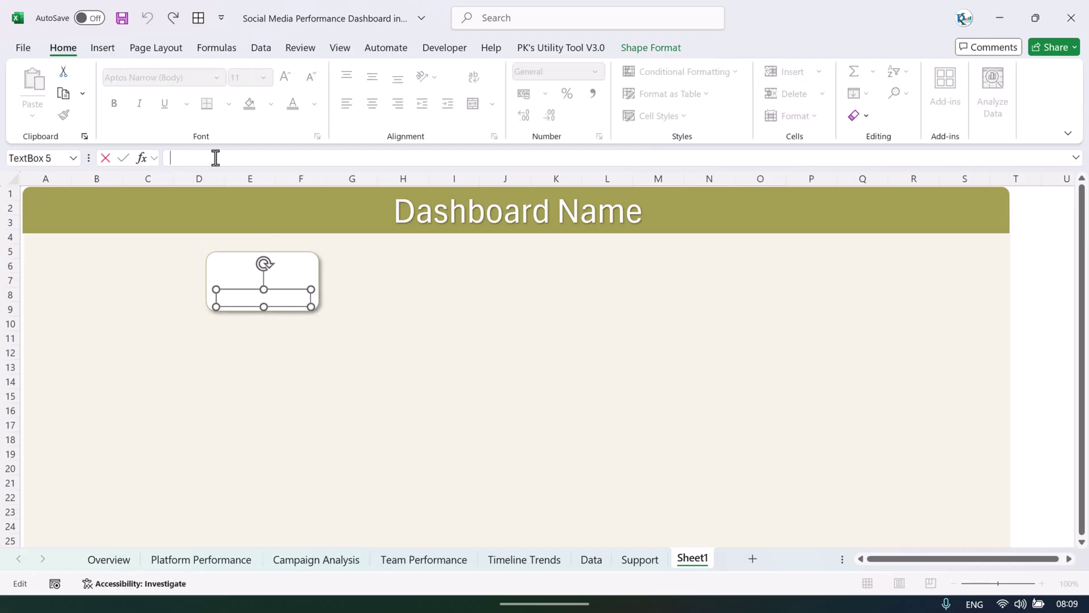
{"action": "left_click", "coordinate": [647, 562]}
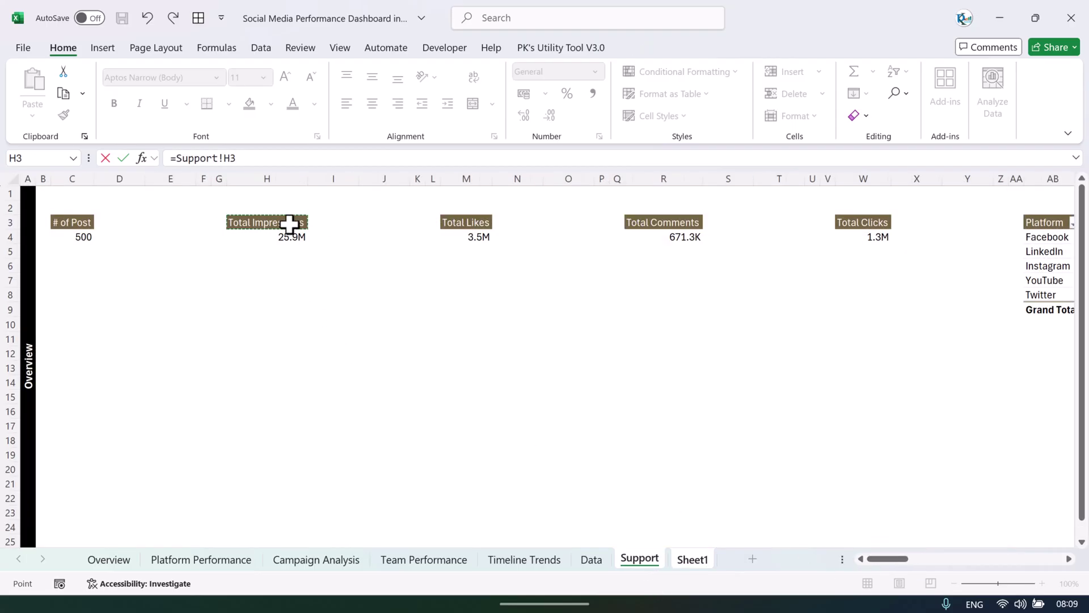
{"action": "key", "text": "Return"}
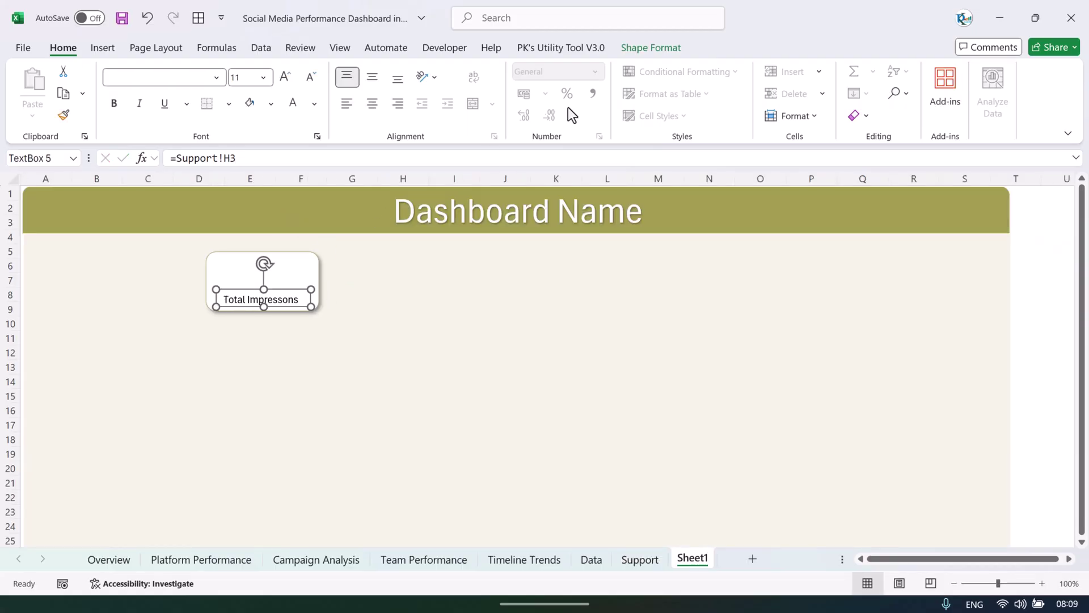
Set the label text box to No Fill and No Outline.
{"action": "left_click", "coordinate": [678, 43]}
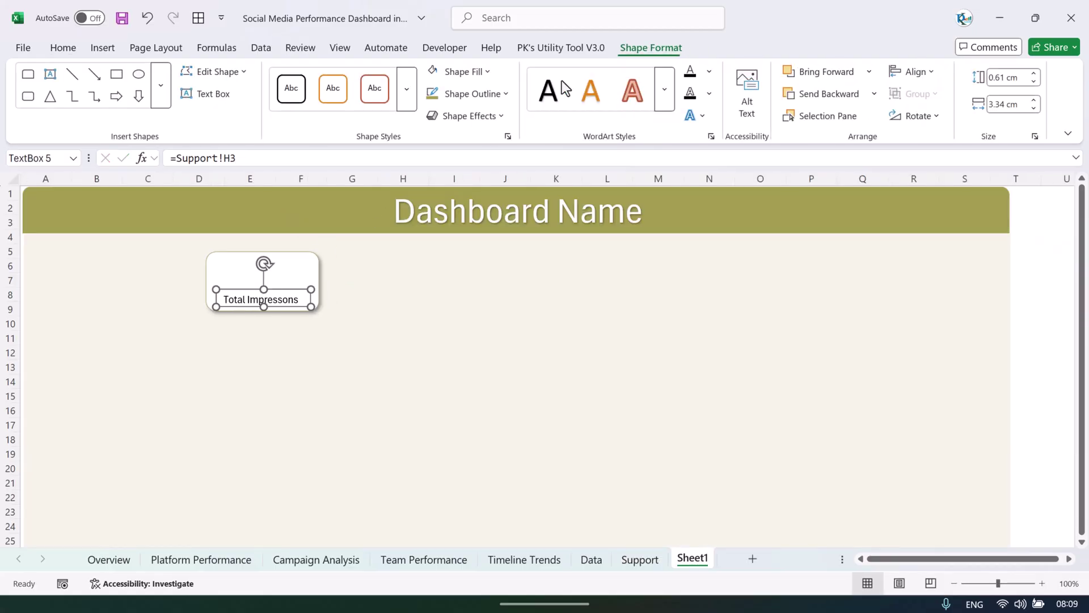
{"action": "left_click", "coordinate": [67, 49]}
{"action": "left_click", "coordinate": [658, 50]}
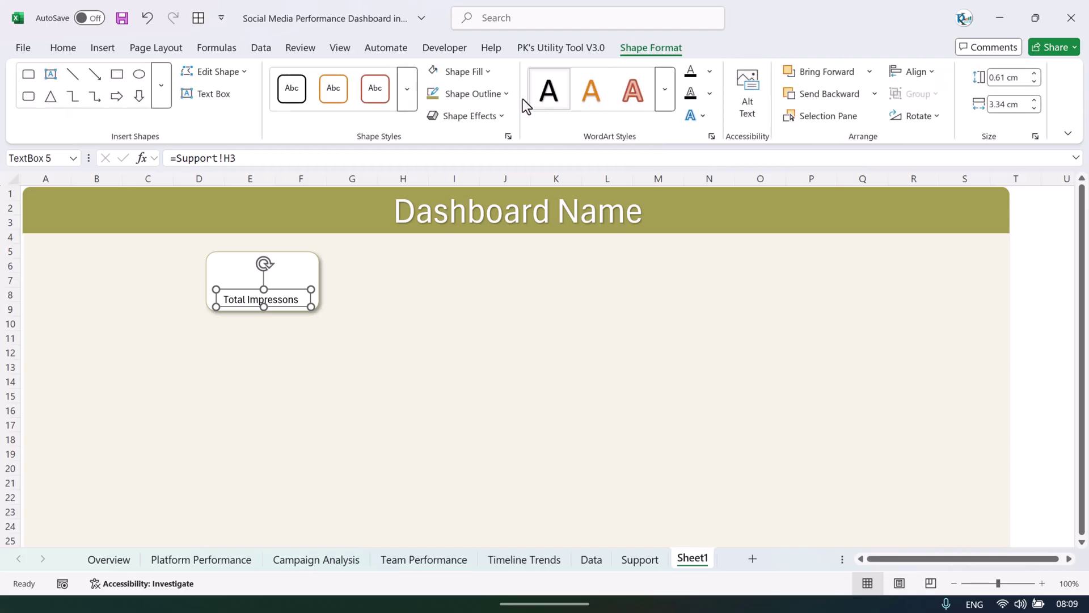
{"action": "left_click", "coordinate": [481, 73]}
{"action": "left_click", "coordinate": [491, 403]}
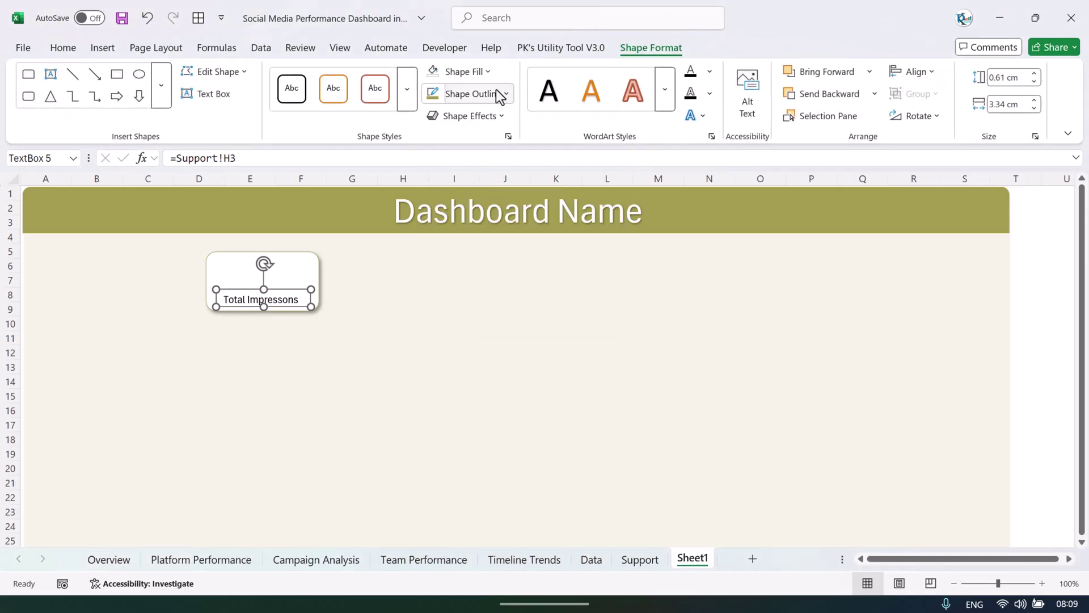
{"action": "left_click", "coordinate": [496, 94]}
{"action": "left_click", "coordinate": [478, 430]}
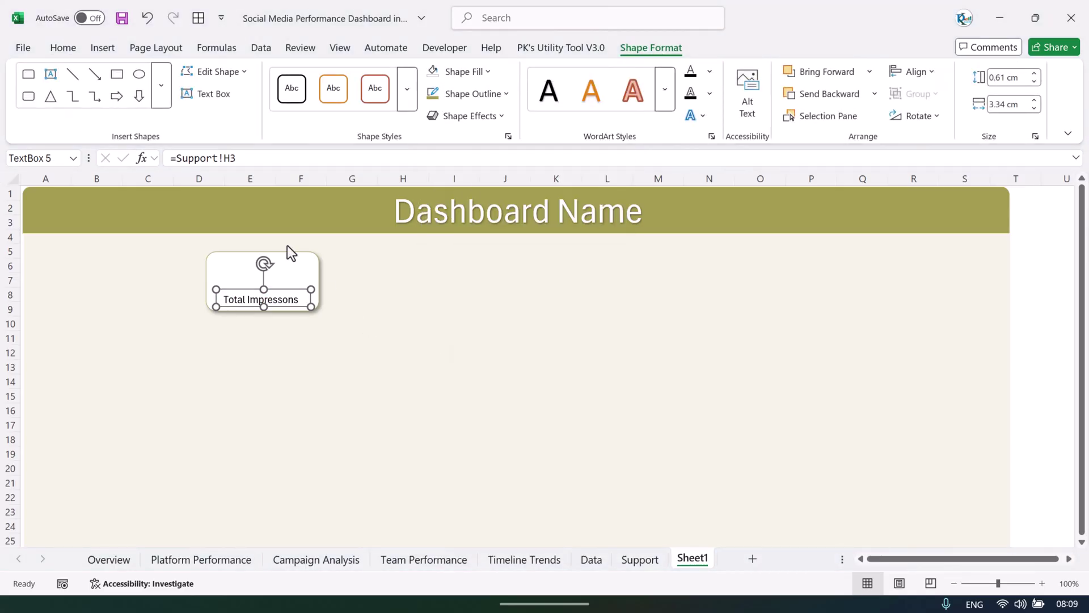
Make the label text olive, bold, and centred horizontally and vertically.
{"action": "left_click", "coordinate": [63, 49]}
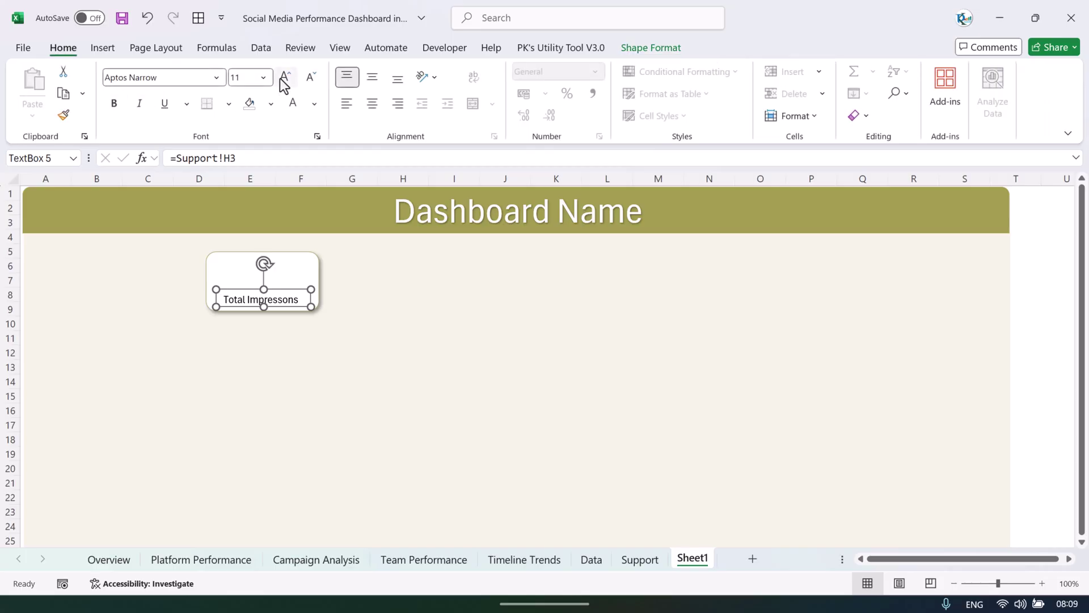
{"action": "left_click", "coordinate": [314, 103]}
{"action": "left_click", "coordinate": [457, 285]}
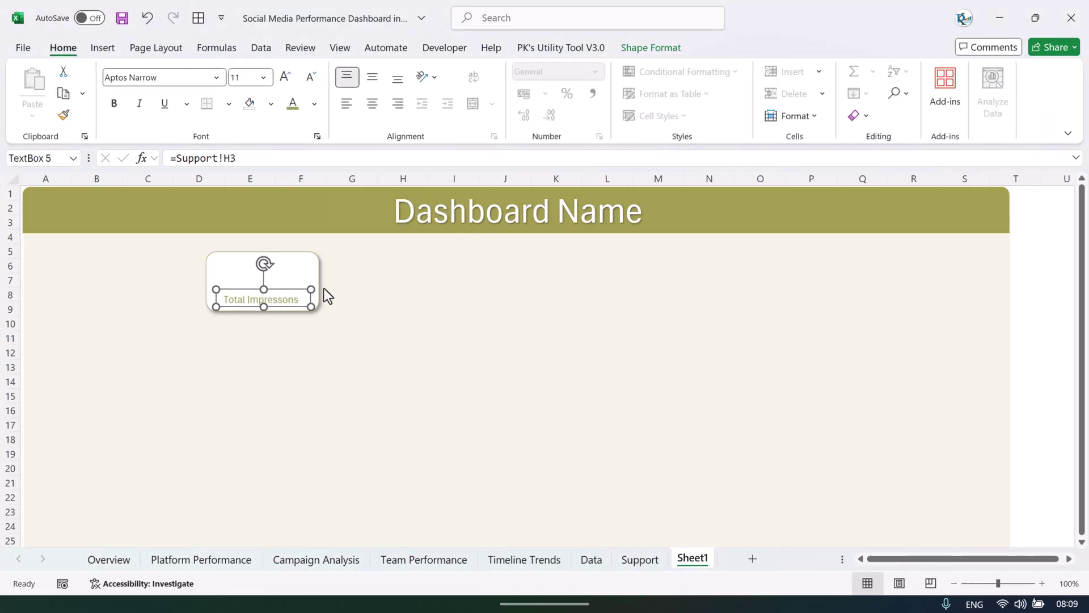
{"action": "key", "text": "ctrl+b"}
{"action": "left_click", "coordinate": [372, 103]}
{"action": "left_click", "coordinate": [372, 78]}
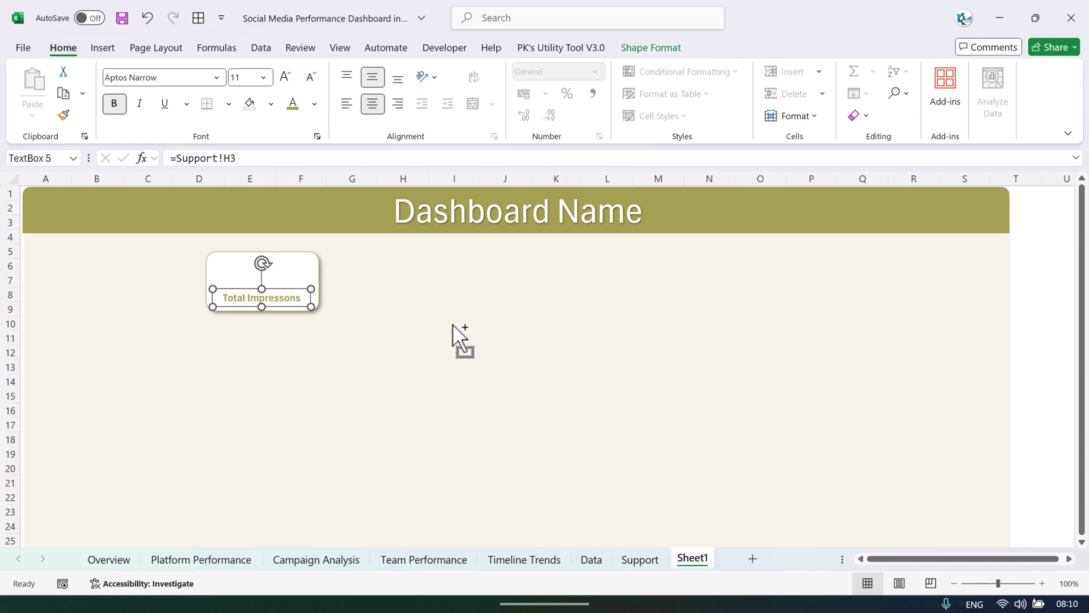
Duplicate the label above itself and relink the copy to =Support!$H$4 (25.9M).
{"action": "key", "text": "ctrl+d"}
{"action": "left_click_drag", "start_coordinate": [298, 317], "coordinate": [288, 282]}
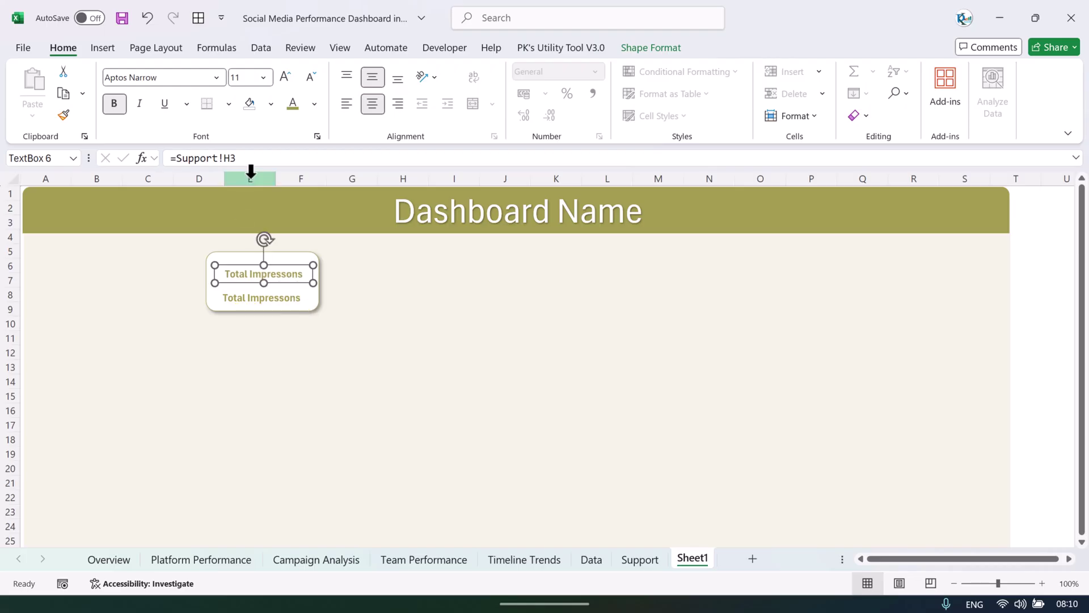
{"action": "left_click_drag", "start_coordinate": [236, 158], "coordinate": [170, 158]}
{"action": "type", "text": "="}
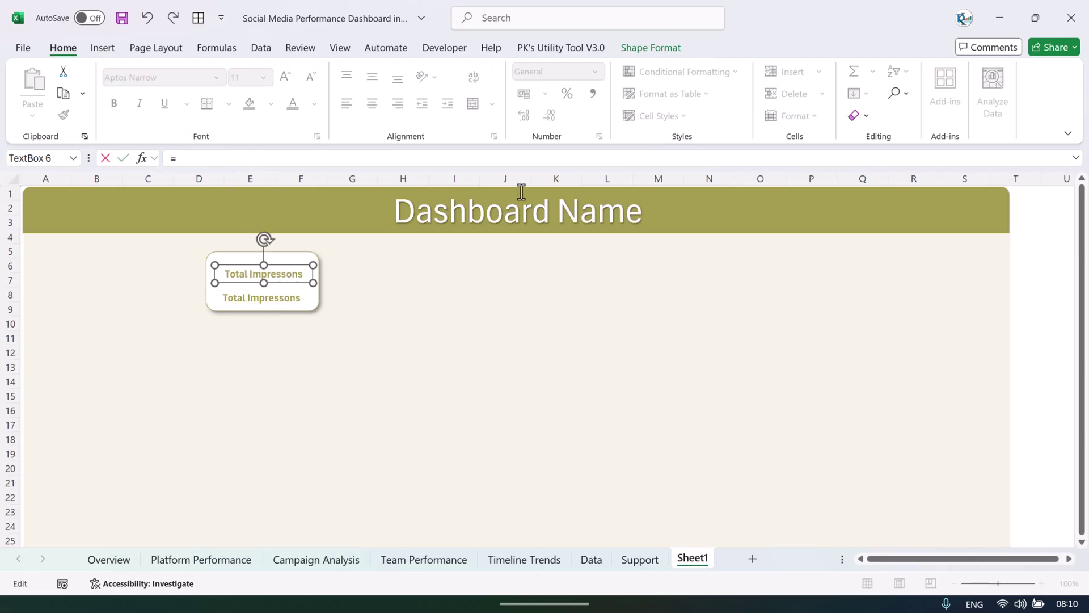
{"action": "left_click", "coordinate": [653, 559]}
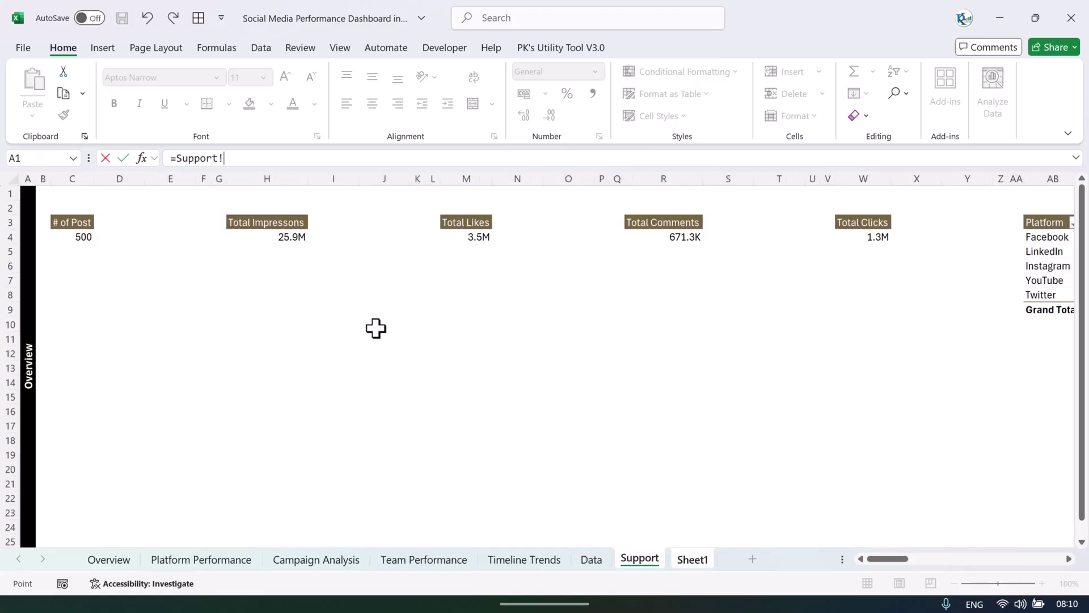
{"action": "left_click", "coordinate": [293, 236]}
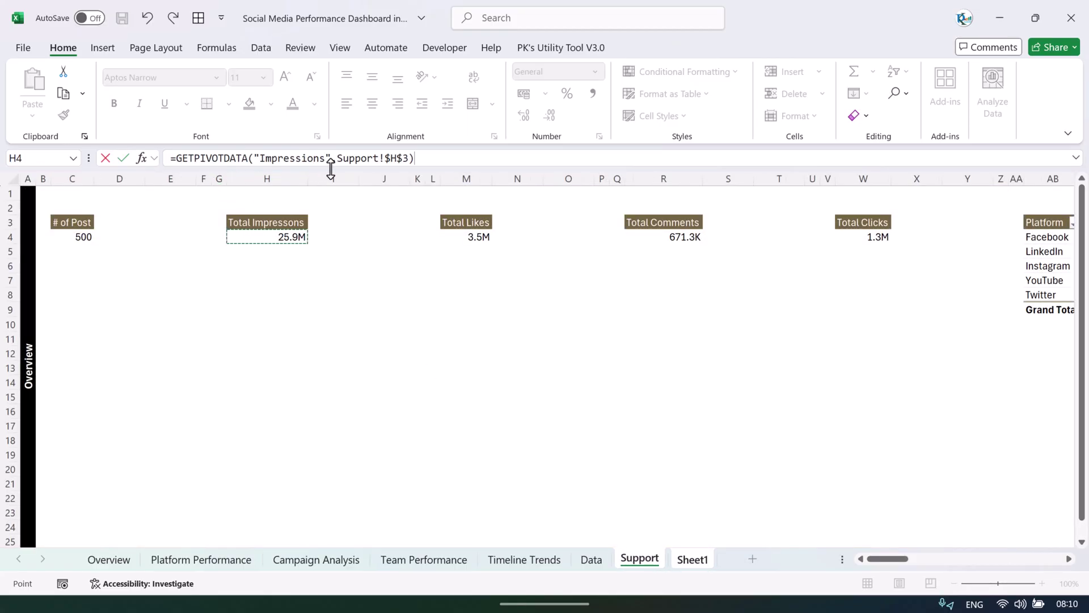
{"action": "left_click_drag", "start_coordinate": [328, 159], "coordinate": [172, 159]}
{"action": "key", "text": "BackSpace"}
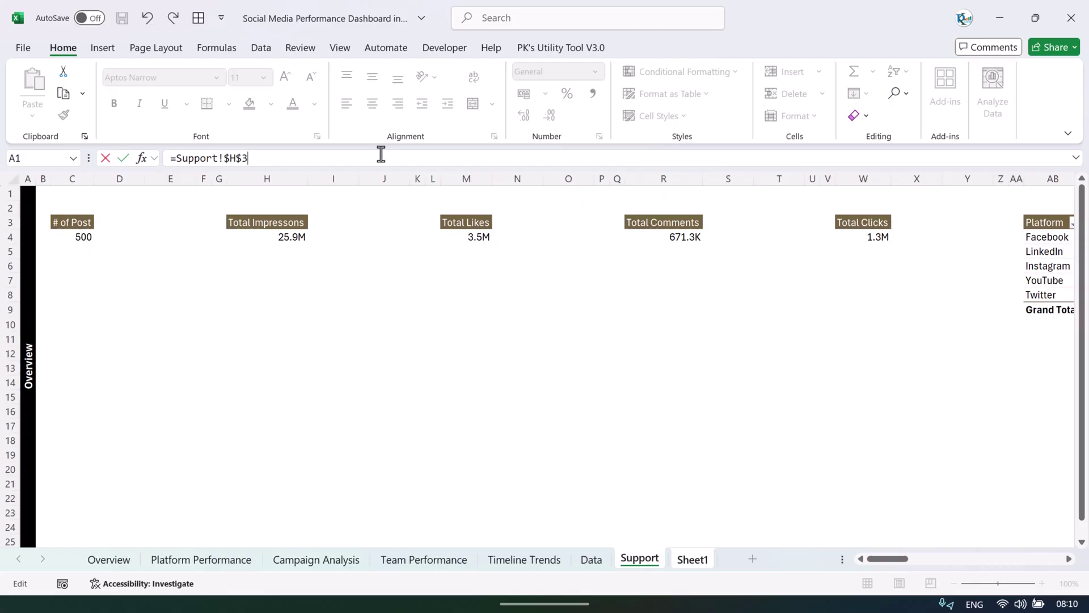
{"action": "key", "text": "BackSpace"}
{"action": "type", "text": "4"}
{"action": "key", "text": "Return"}
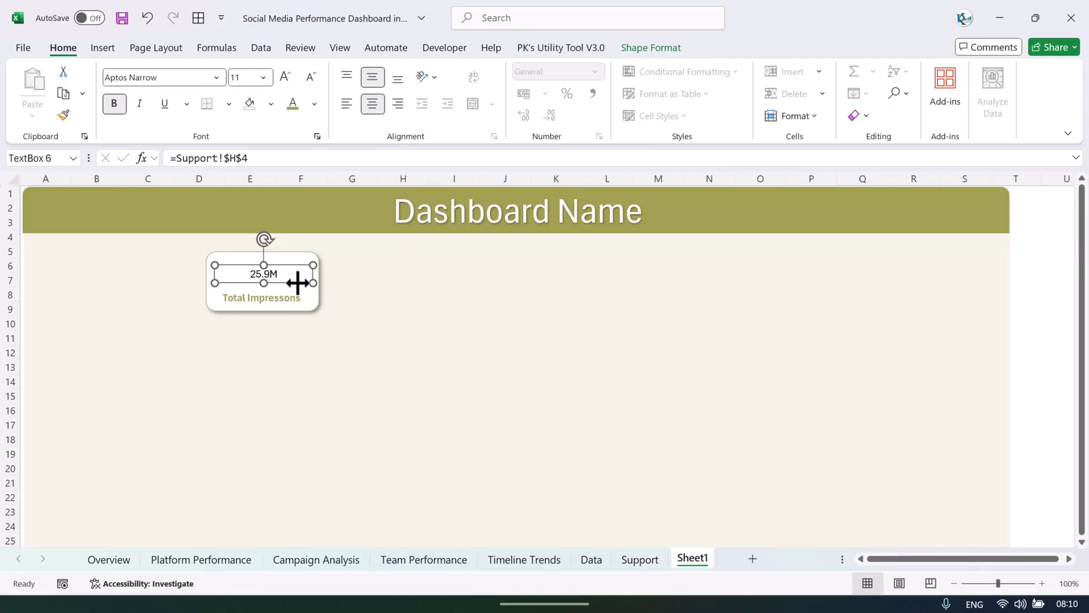
Colour the 25.9M value olive, enlarge it to 20 pt, and stretch its box slightly.
{"action": "left_click", "coordinate": [300, 111]}
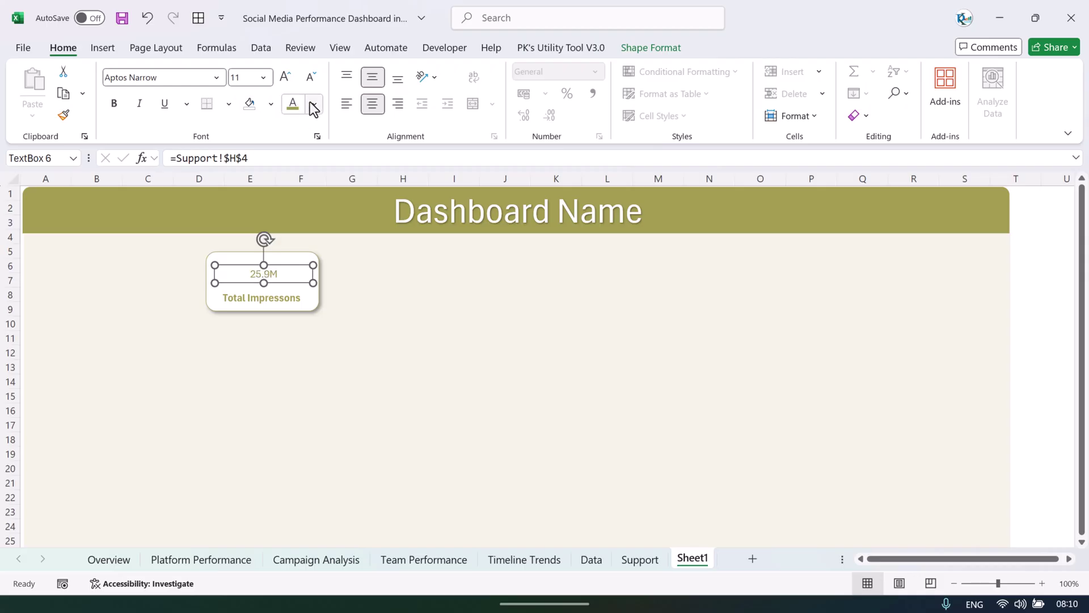
{"action": "left_click", "coordinate": [314, 104]}
{"action": "left_click", "coordinate": [461, 298]}
{"action": "left_click", "coordinate": [285, 77]}
{"action": "left_click", "coordinate": [285, 77]}
{"action": "left_click", "coordinate": [285, 77]}
{"action": "left_click", "coordinate": [285, 77]}
{"action": "left_click", "coordinate": [285, 77]}
{"action": "left_click_drag", "start_coordinate": [272, 282], "coordinate": [272, 290]}
{"action": "left_click", "coordinate": [511, 292]}
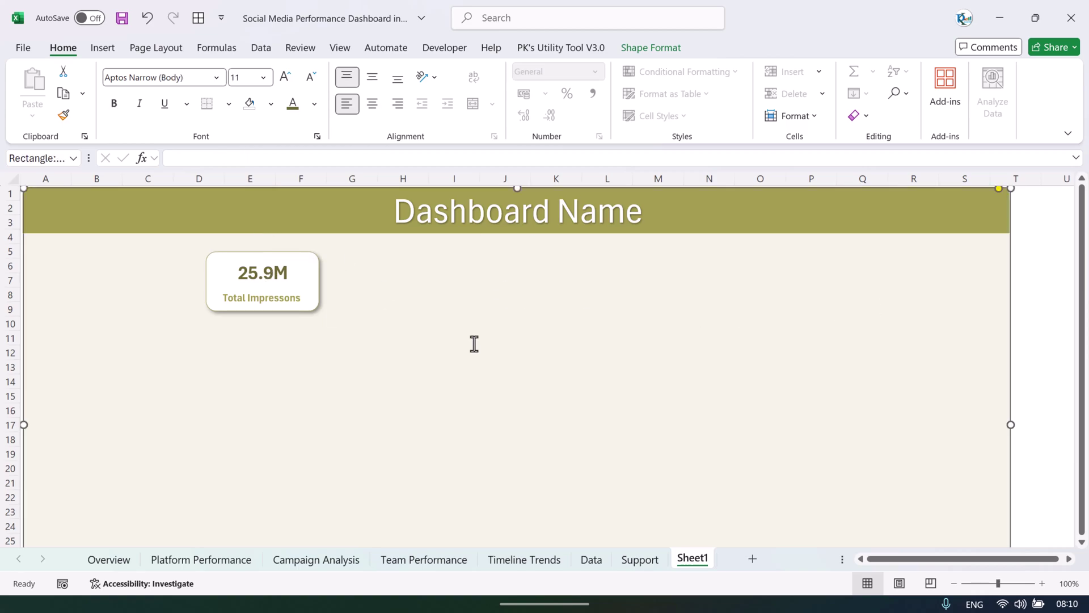
{"action": "left_click", "coordinate": [1053, 305]}
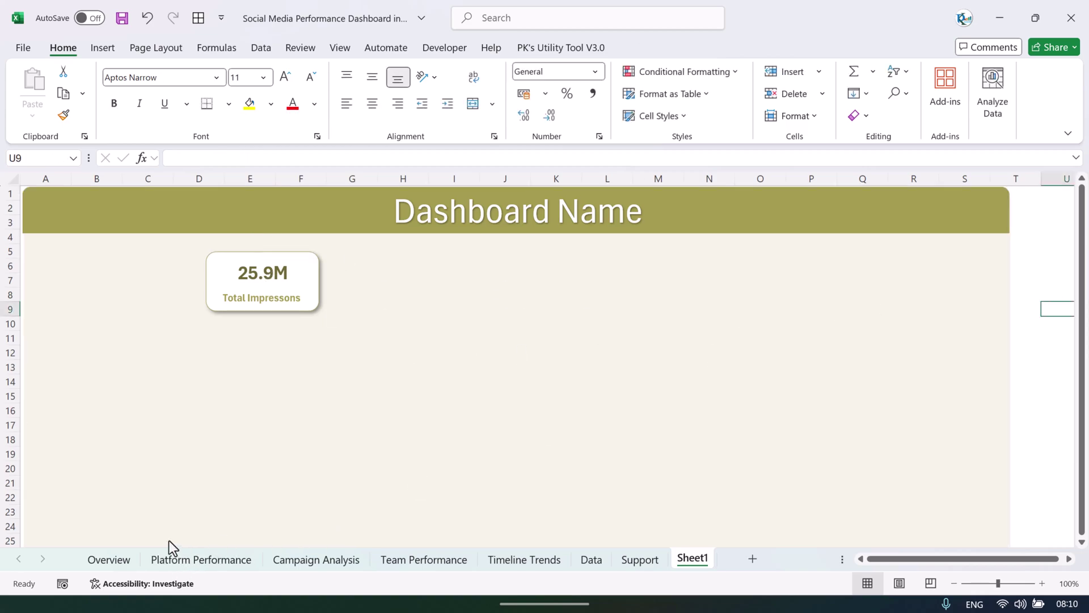
{"action": "left_click", "coordinate": [121, 560]}
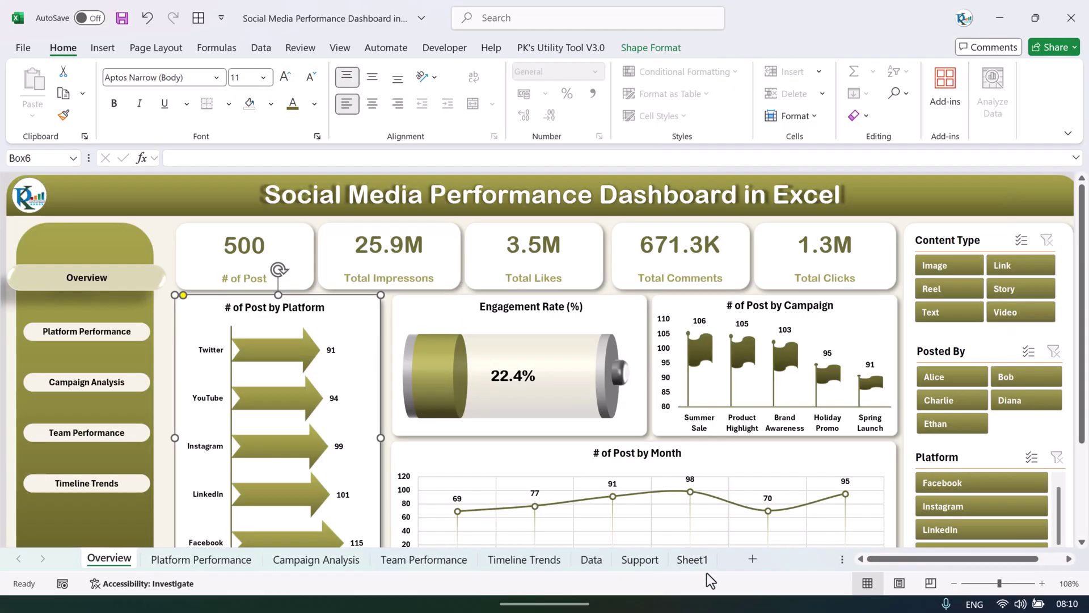
{"action": "left_click", "coordinate": [692, 559]}
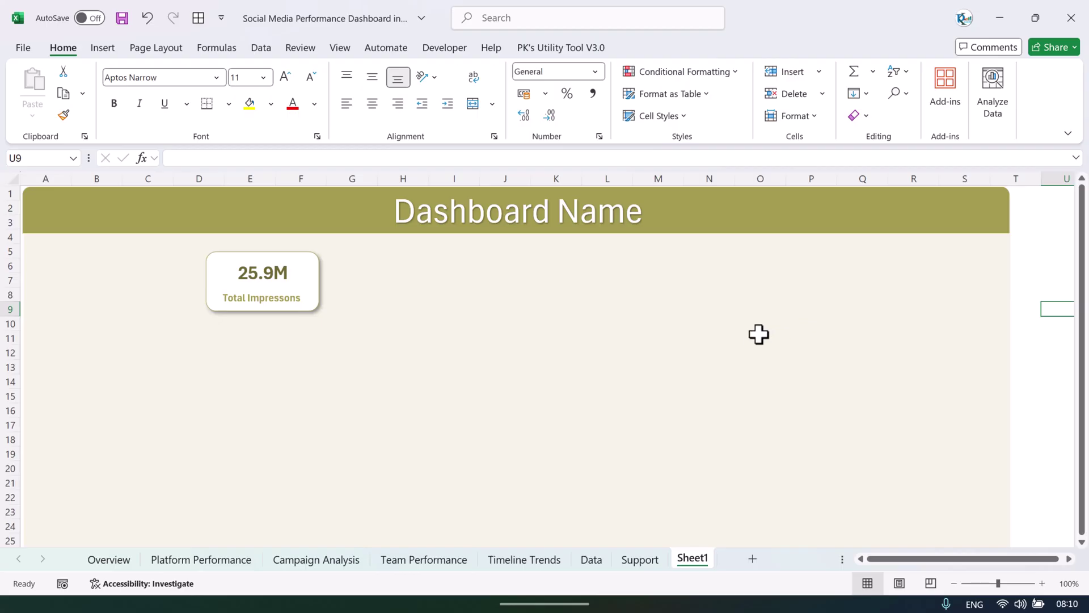
{"action": "left_click", "coordinate": [109, 559]}
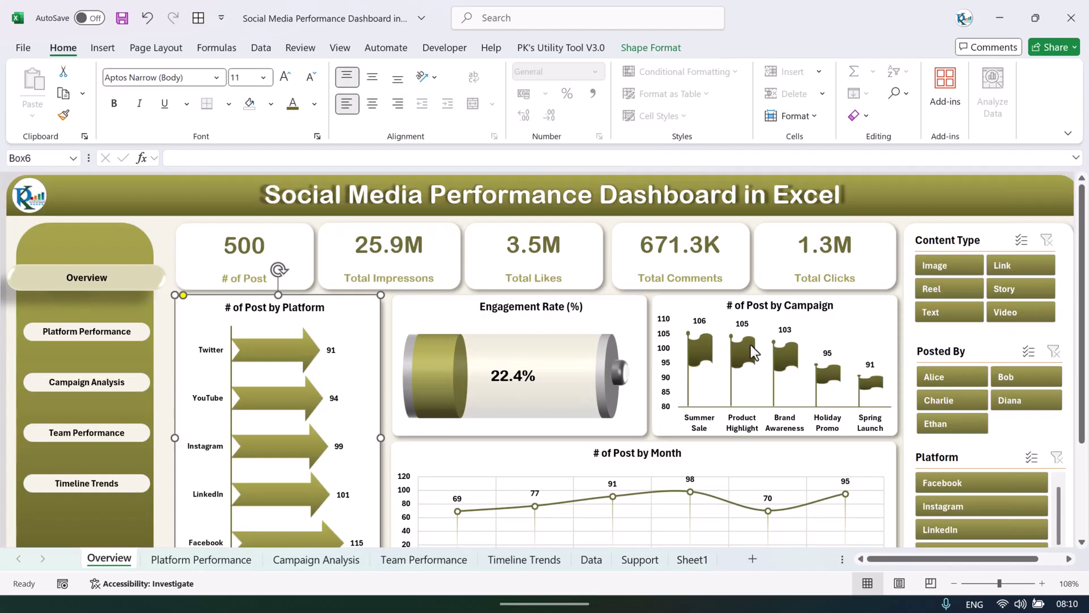
{"action": "mouse_move", "coordinate": [701, 349]}
{"action": "left_click", "coordinate": [693, 559]}
{"action": "left_click", "coordinate": [502, 367]}
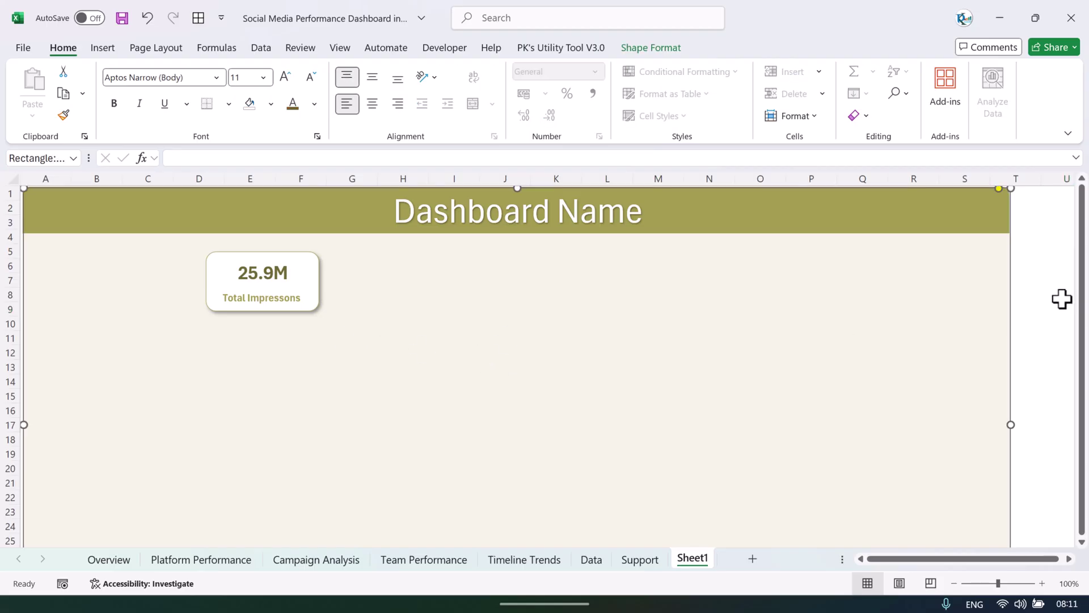